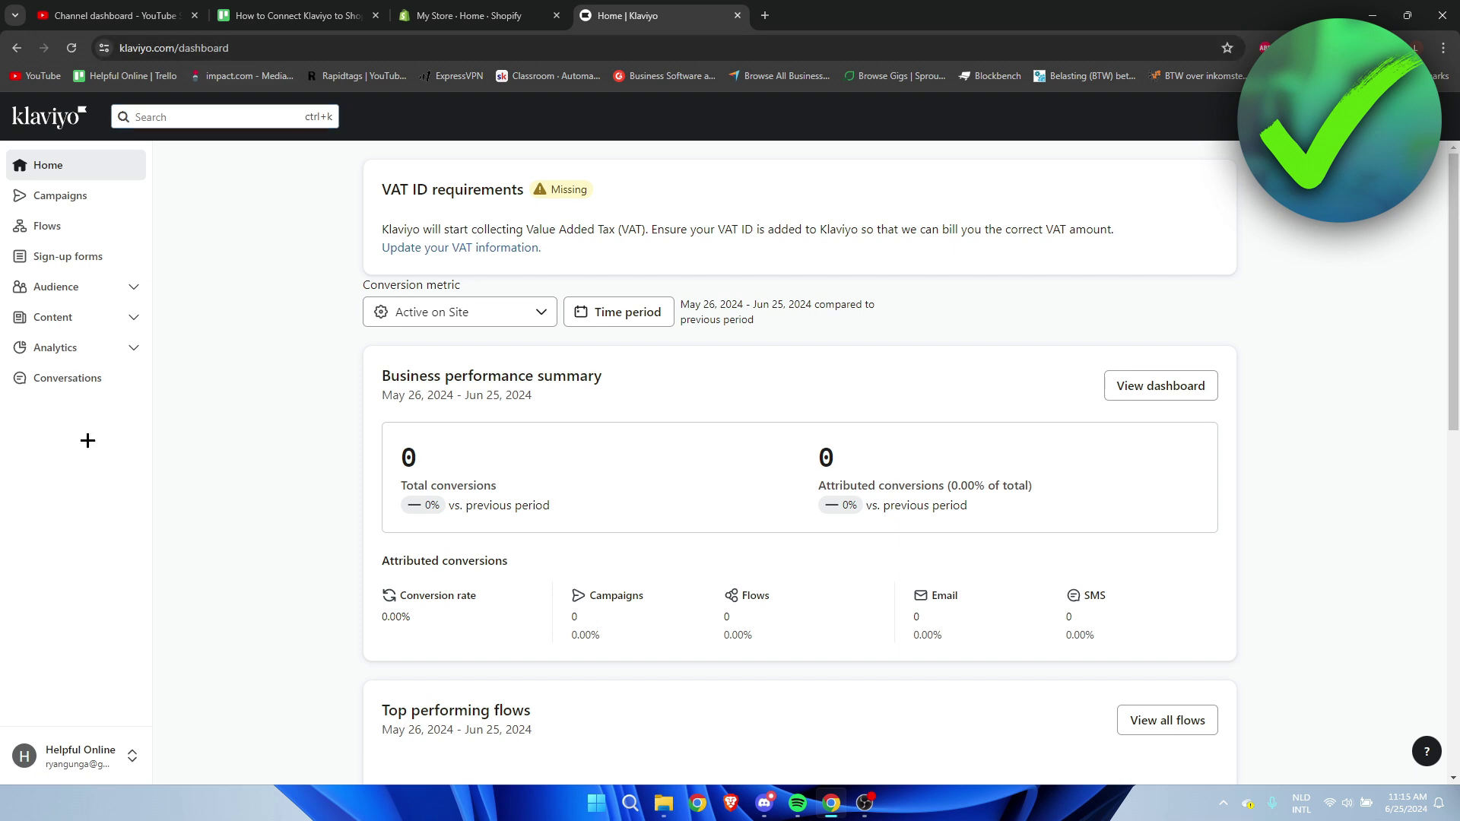
Go to Klaviyo's Integrations page from the account menu and start adding an integration.
{"action": "key", "text": "ctrl+shift+Tab"}
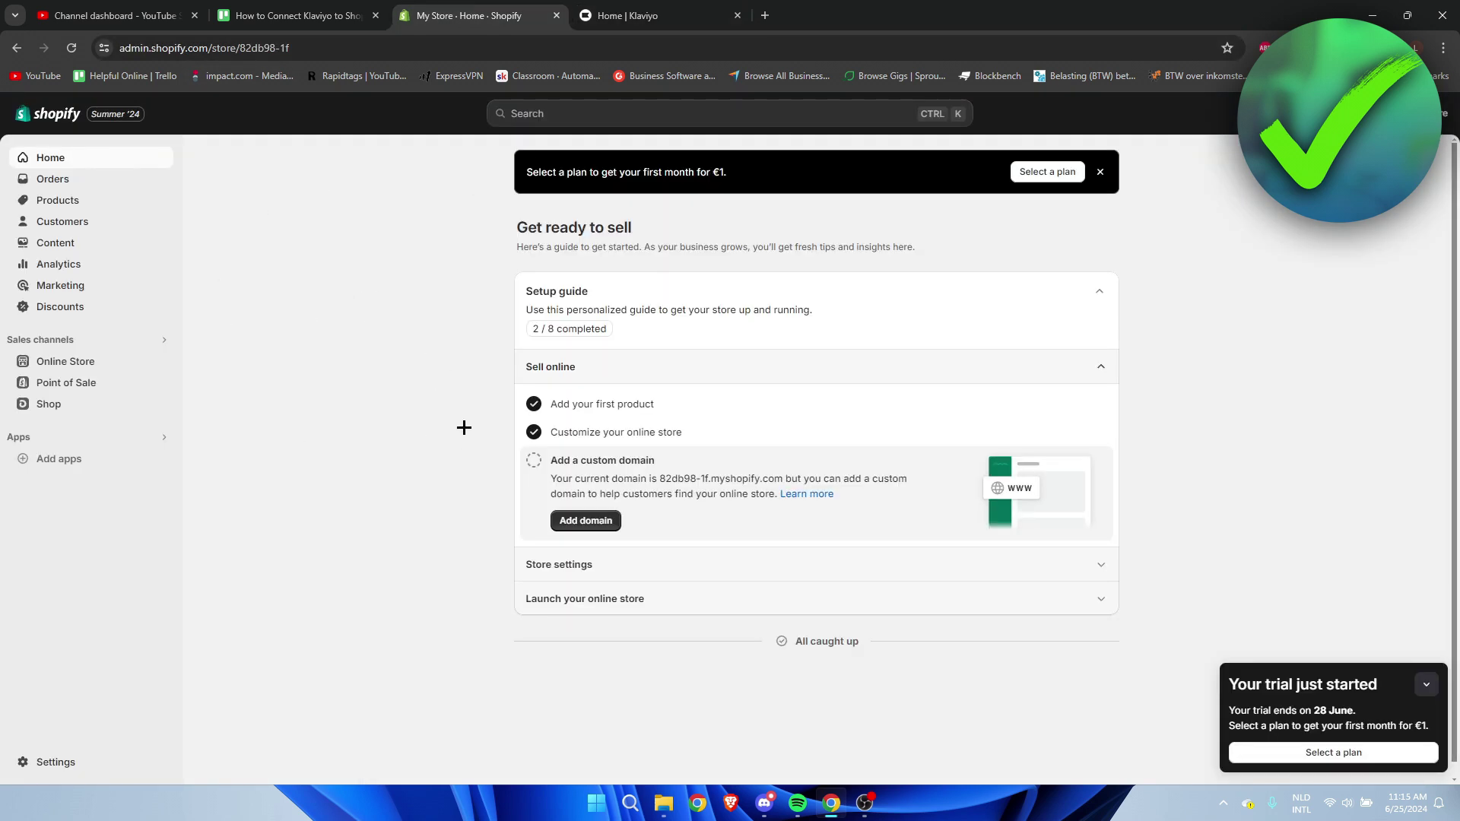
{"action": "left_click", "coordinate": [633, 16]}
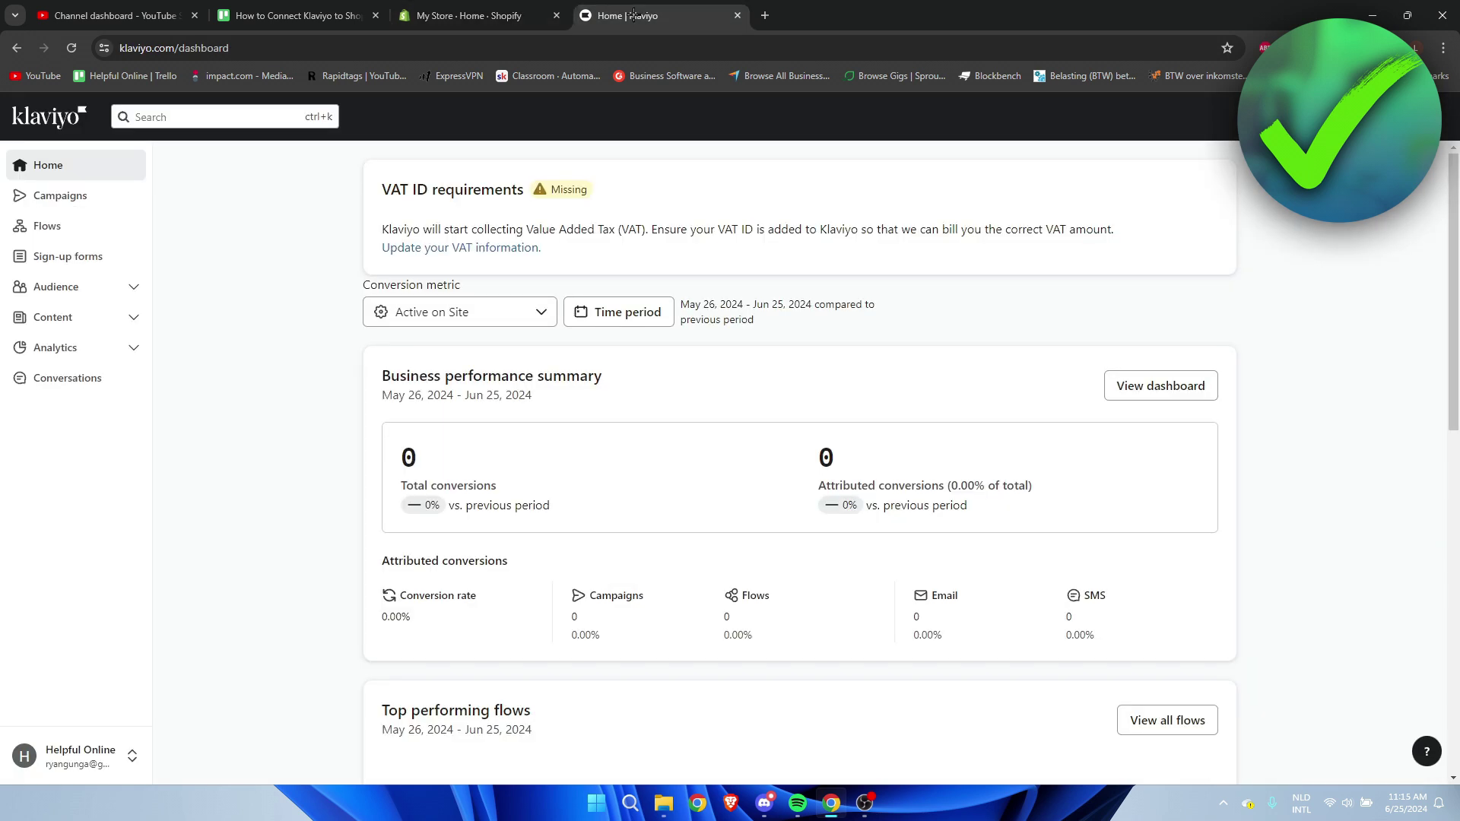
{"action": "left_click", "coordinate": [132, 760]}
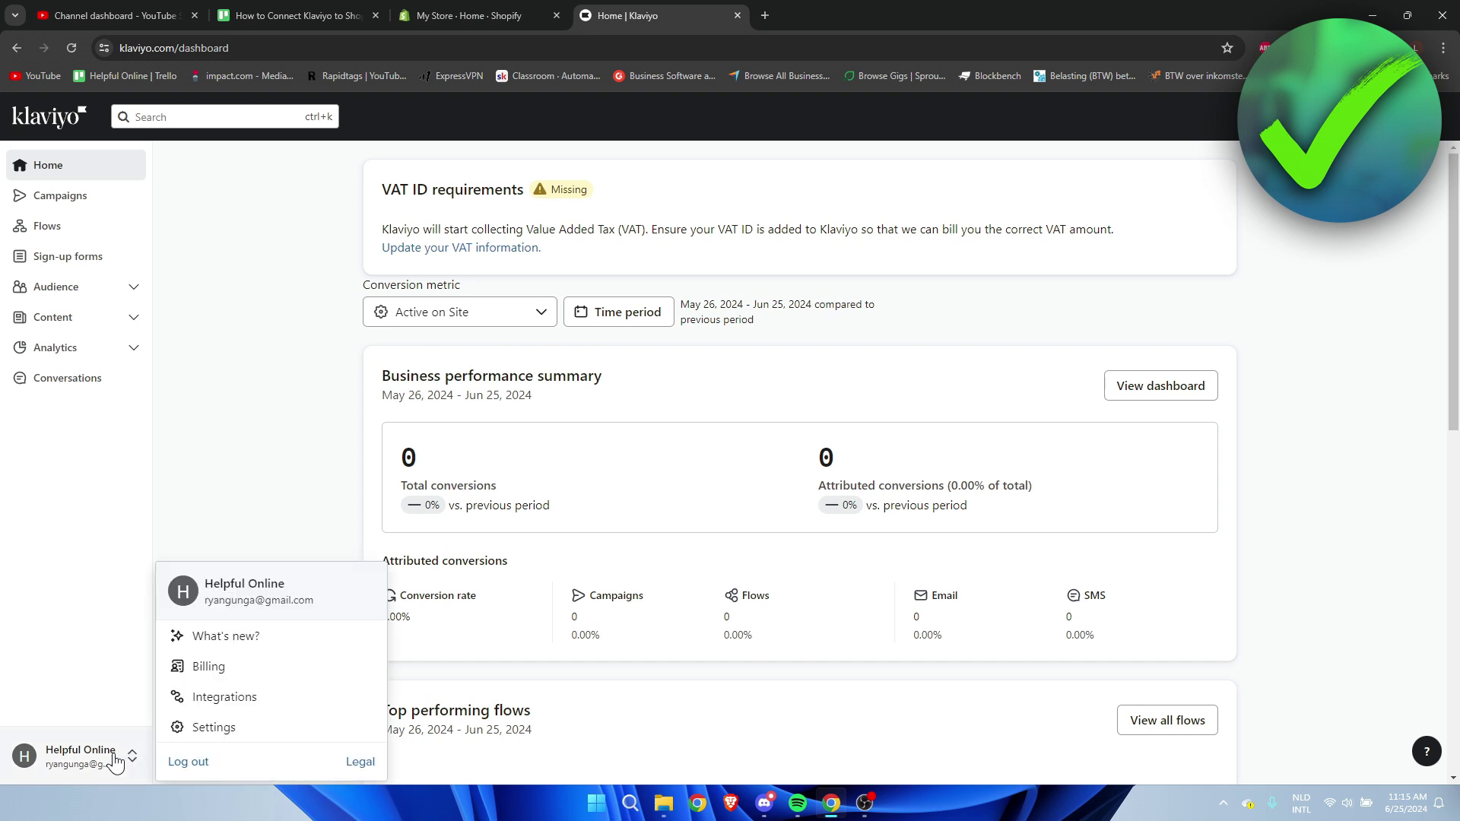
{"action": "left_click", "coordinate": [236, 706]}
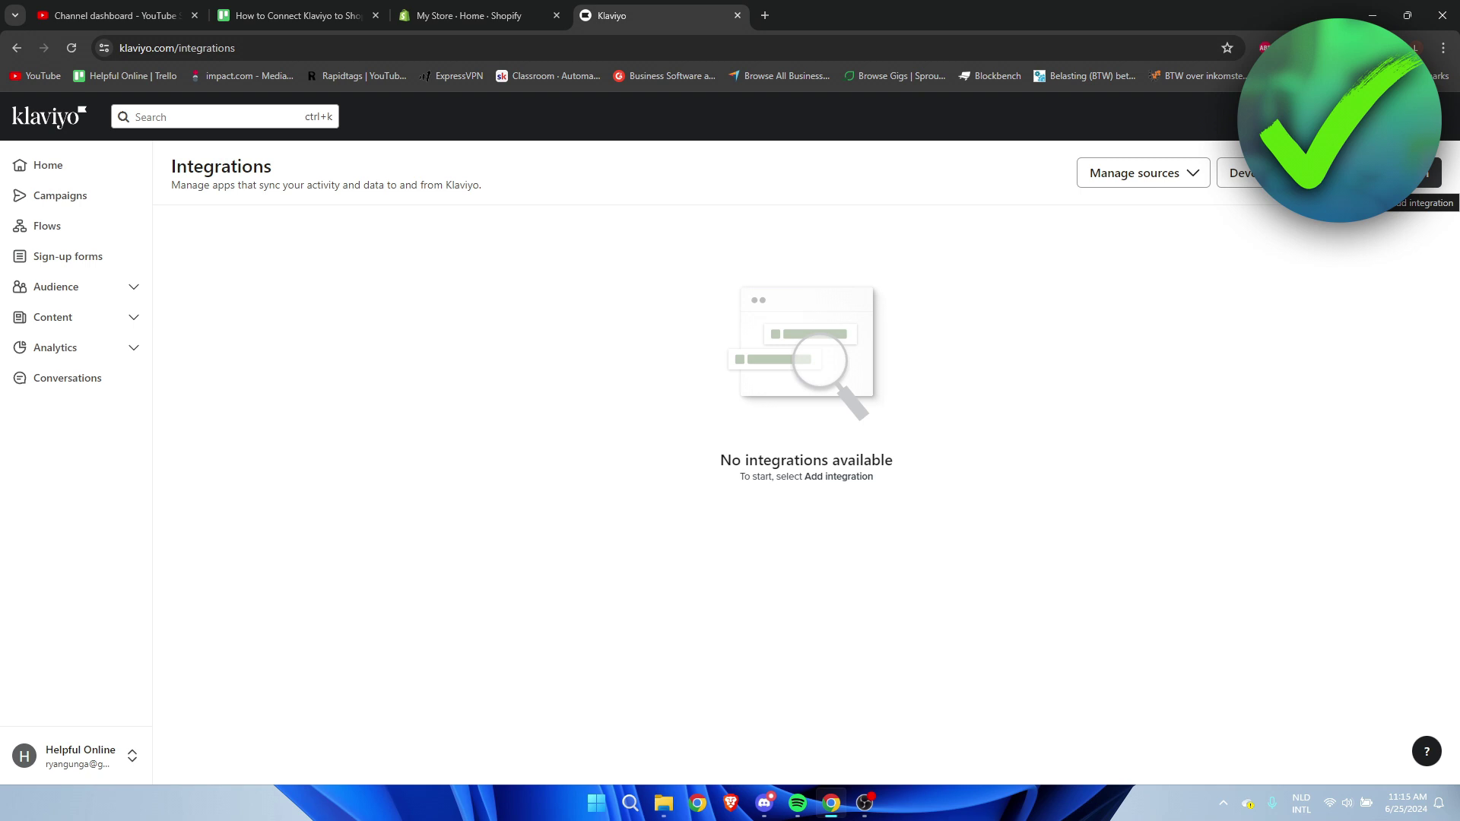
{"action": "left_click", "coordinate": [1411, 173]}
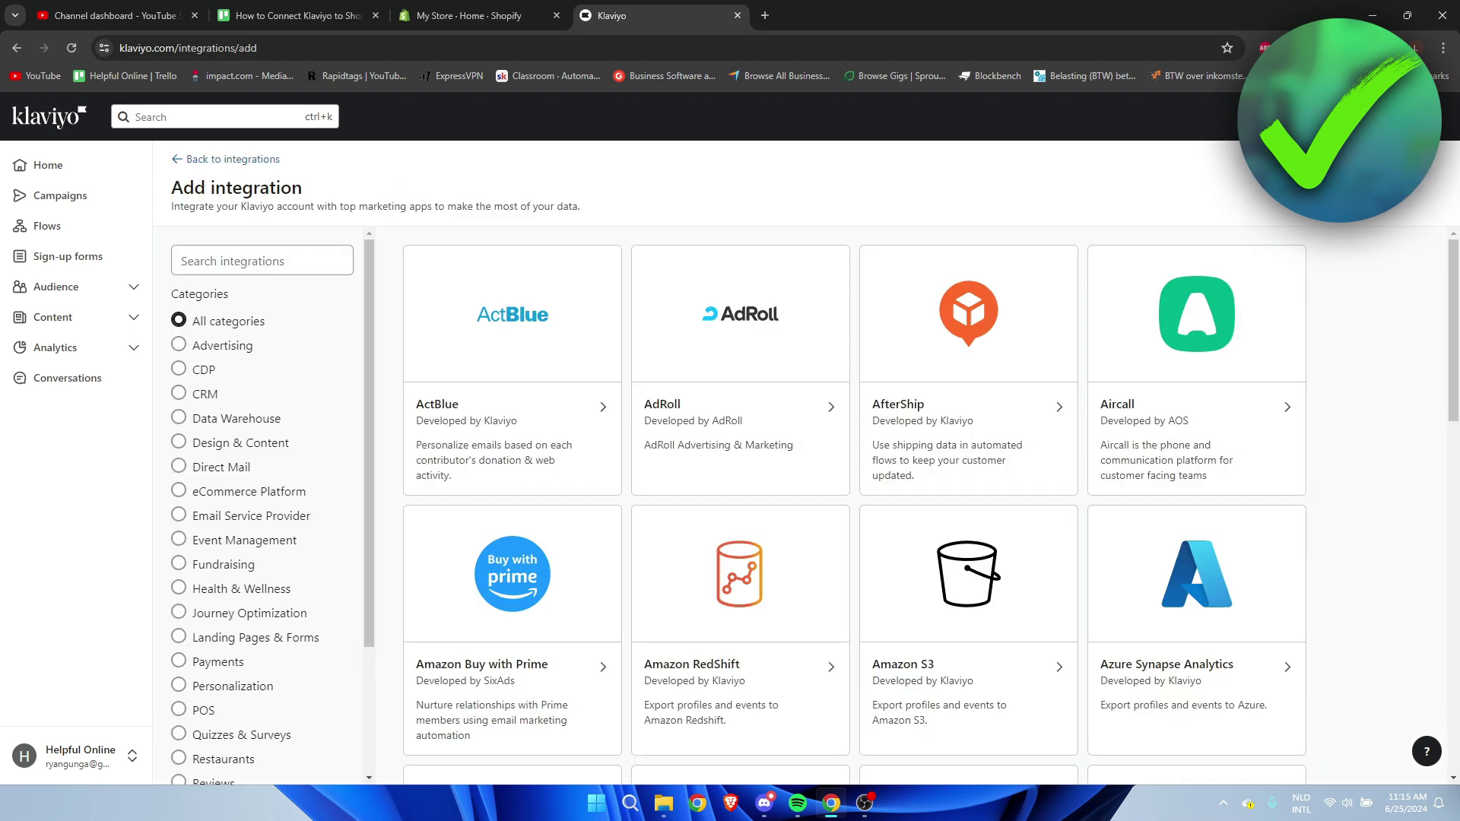
Search integrations for 'shop' and open the Shopify integration setup.
{"action": "scroll", "coordinate": [1395, 339], "scroll_direction": "down", "scroll_amount": 14}
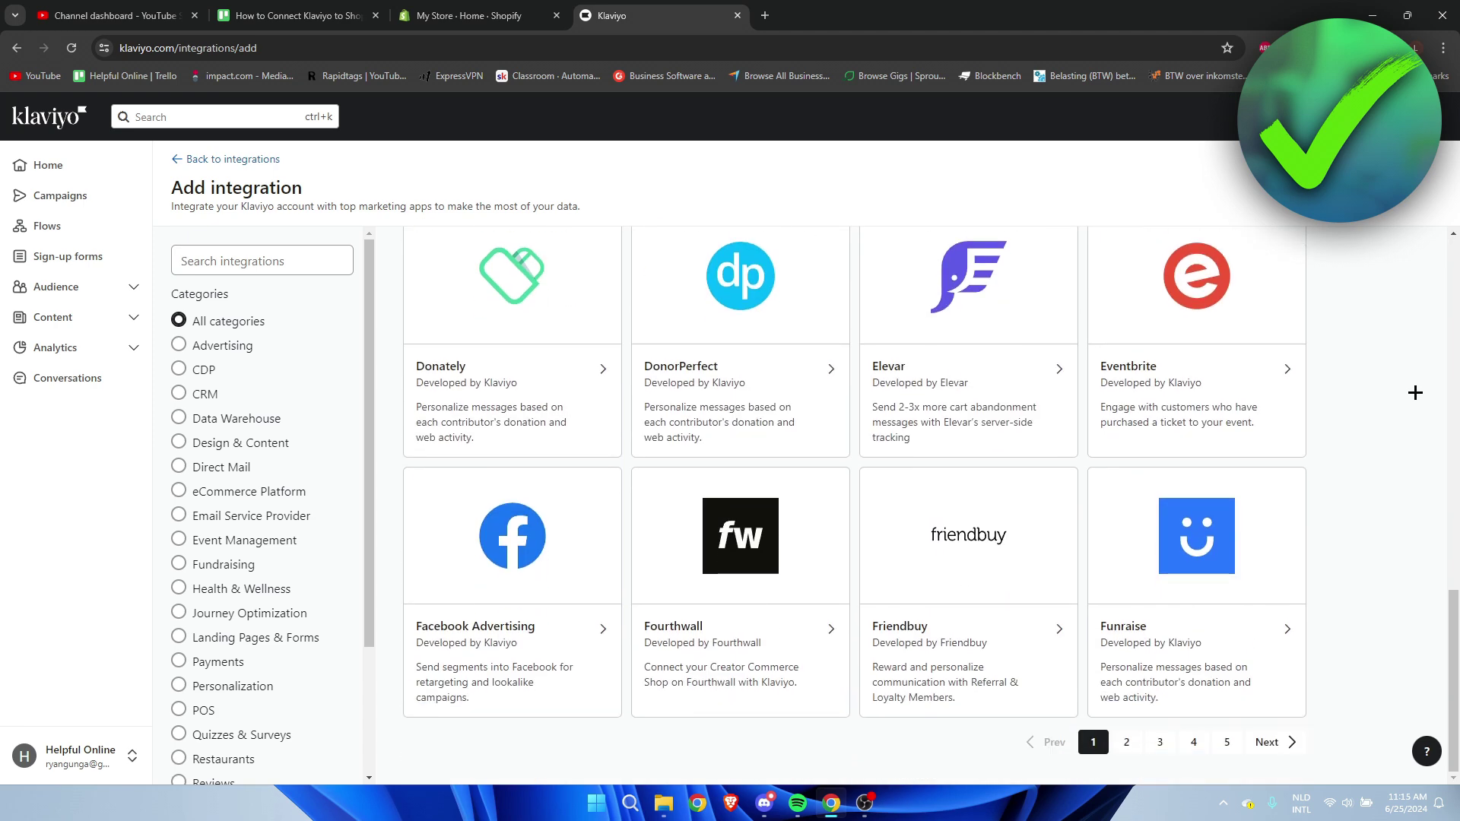
{"action": "scroll", "coordinate": [1413, 396], "scroll_direction": "up", "scroll_amount": 14}
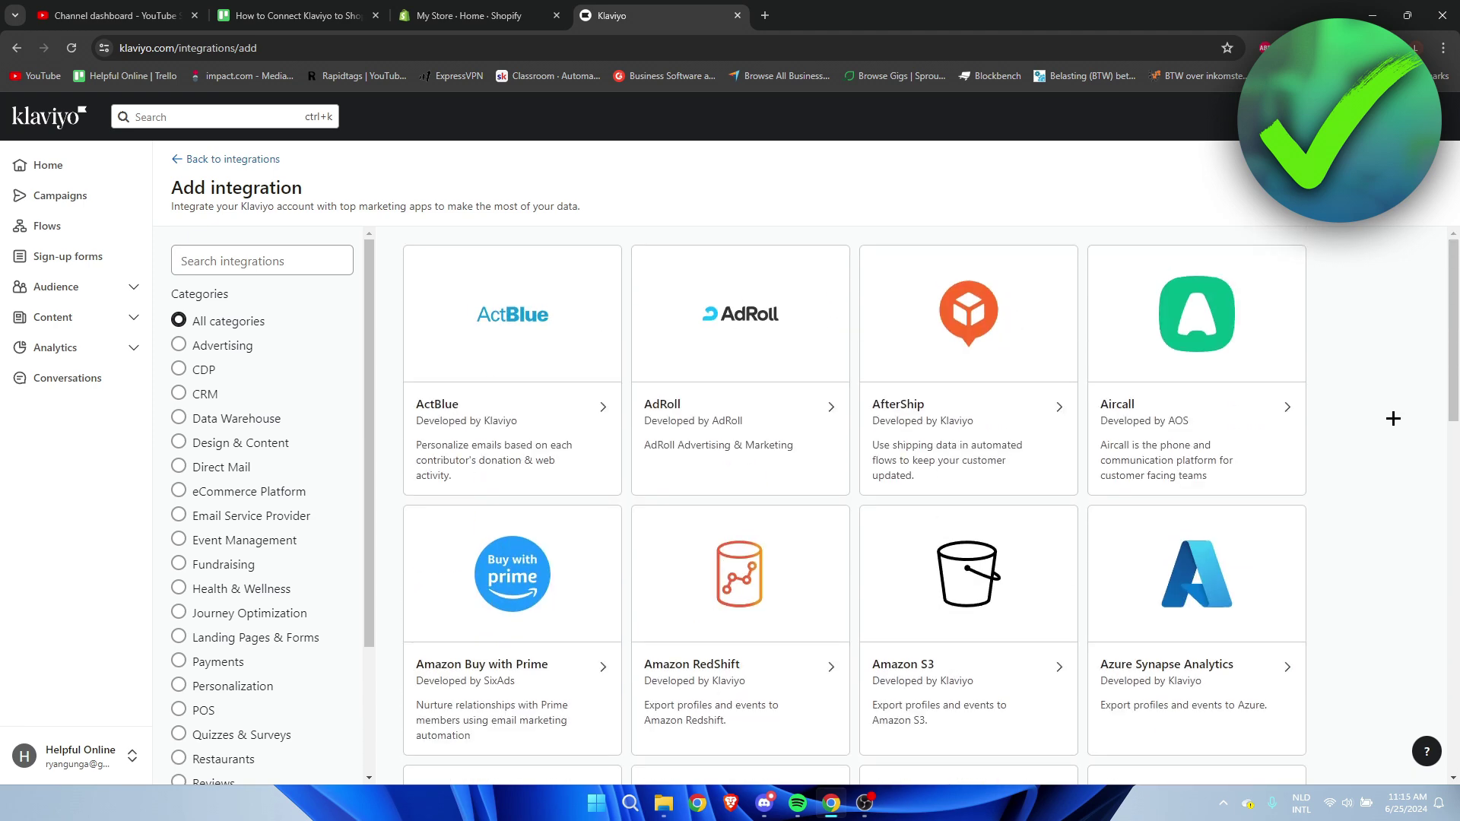
{"action": "left_click", "coordinate": [249, 262]}
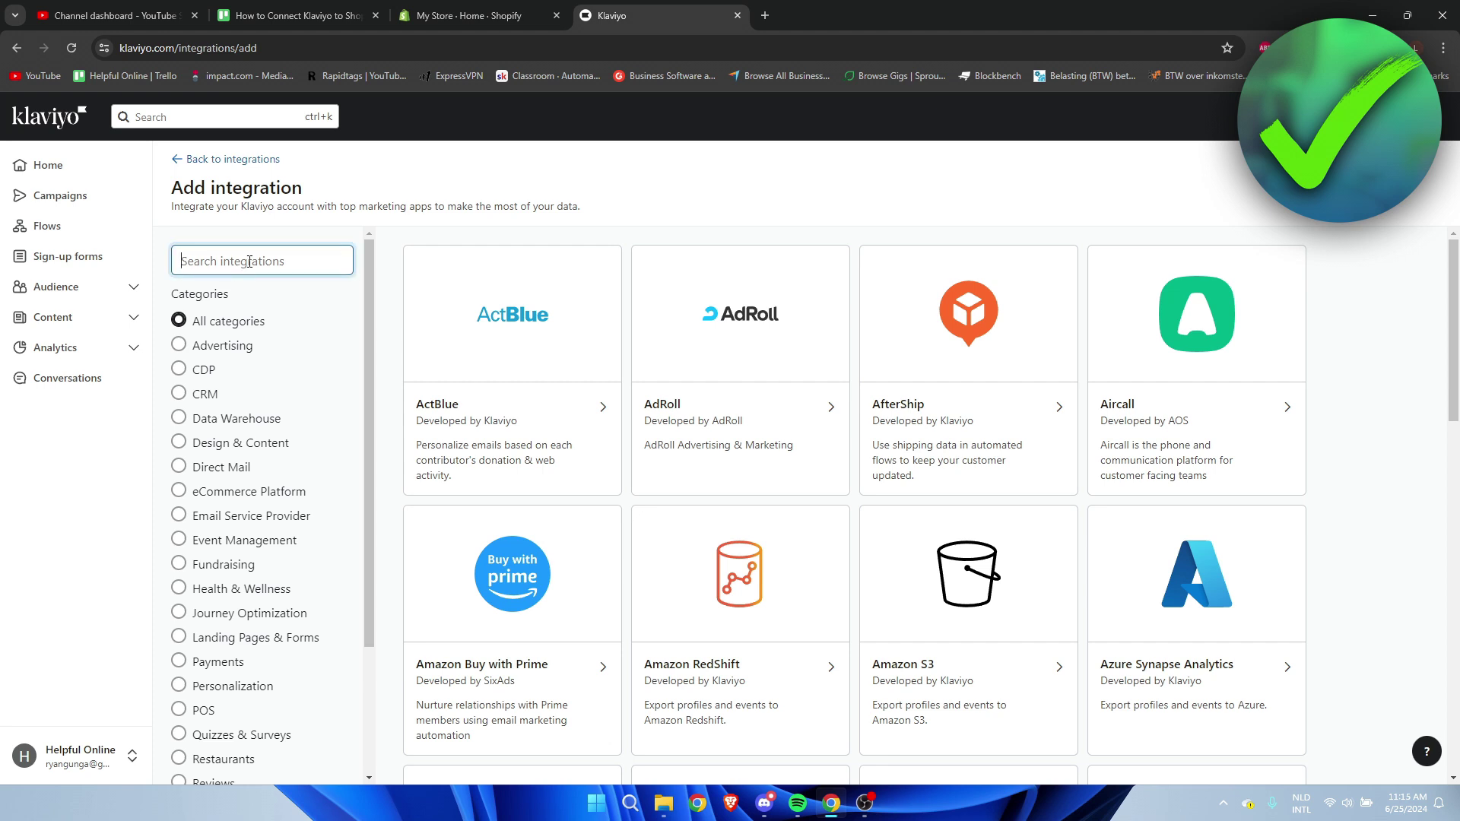
{"action": "type", "text": "shop"}
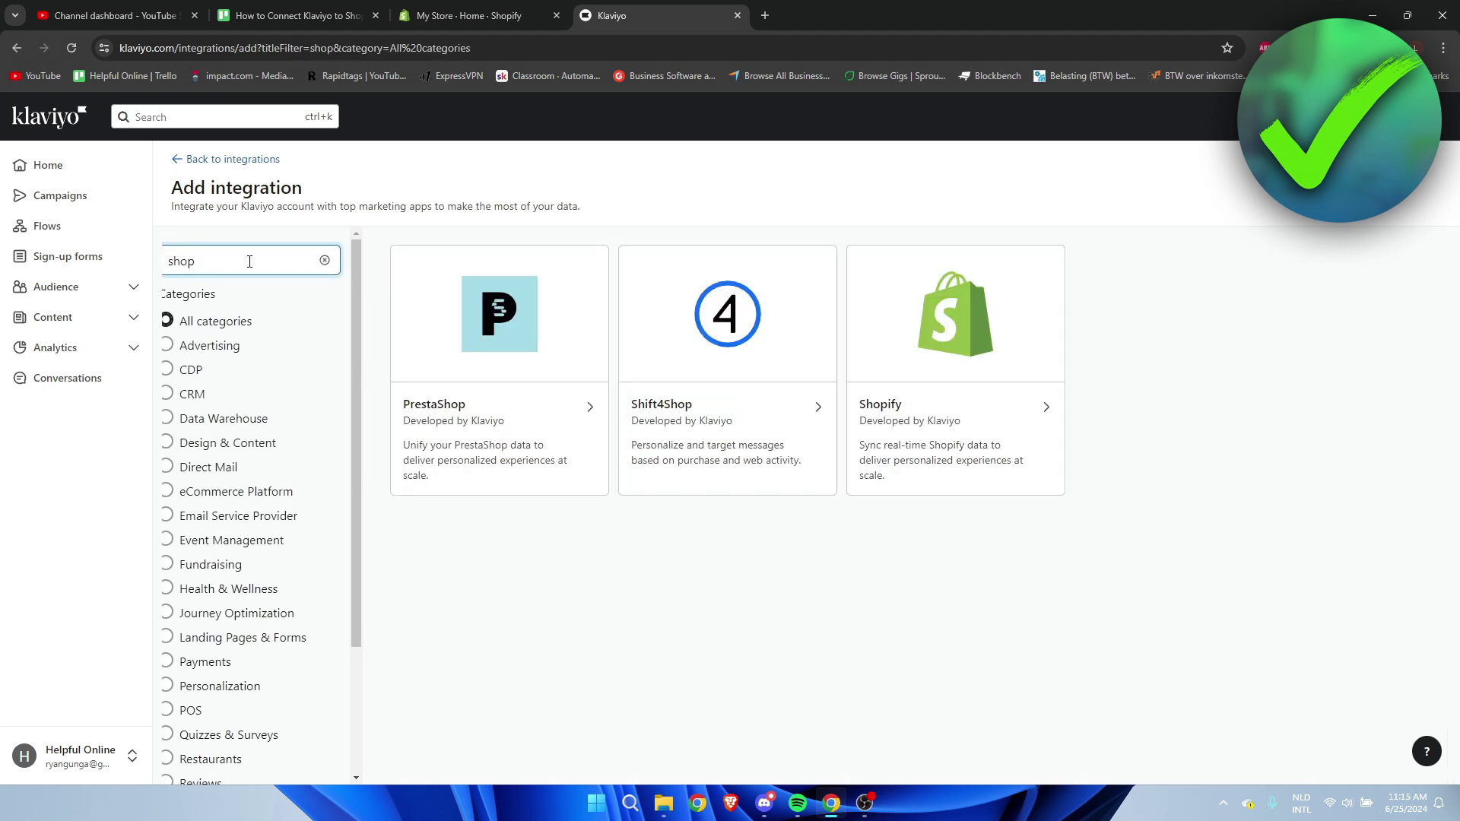
{"action": "left_click", "coordinate": [967, 371]}
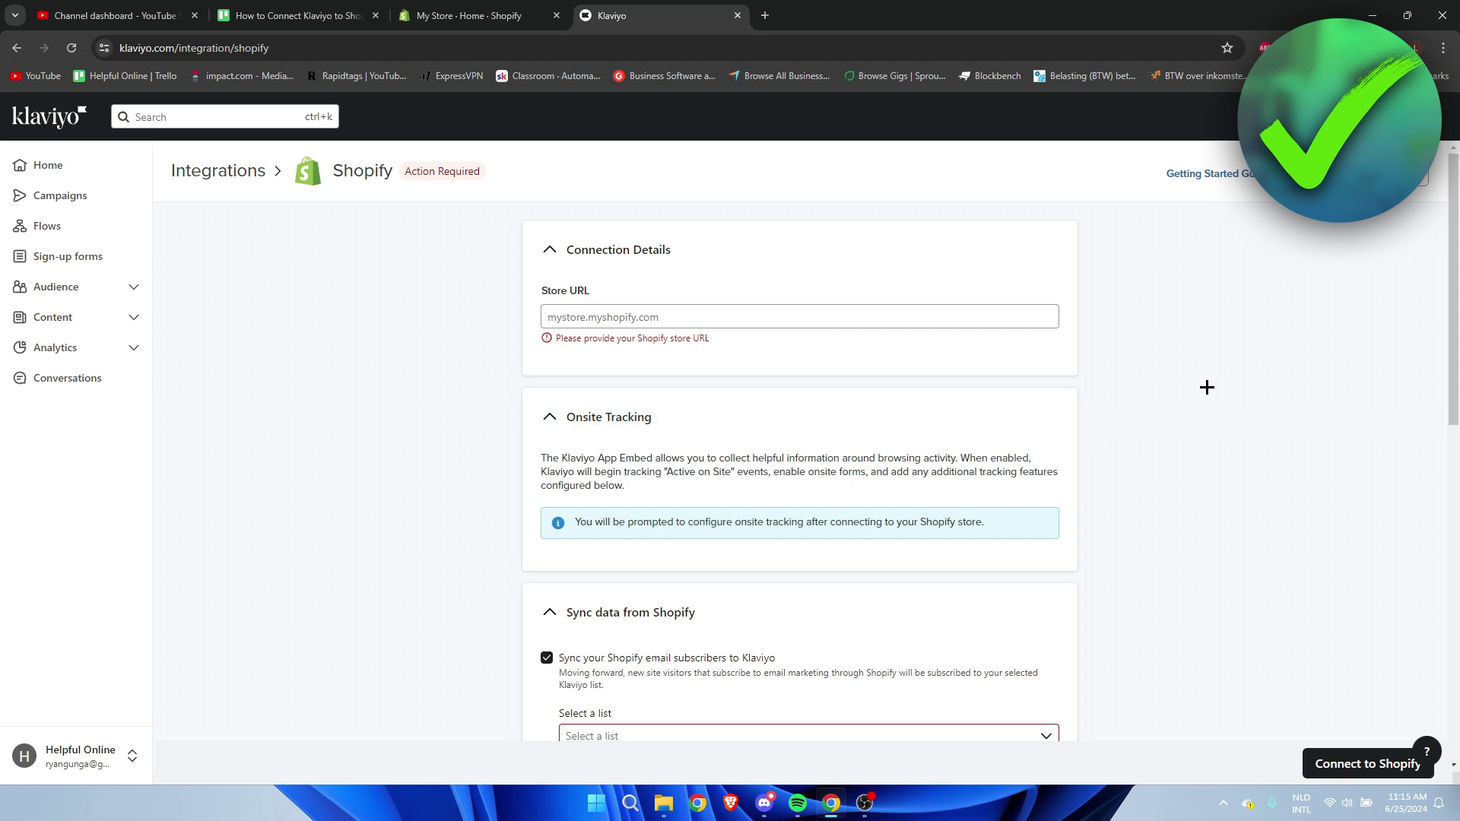
Bring the Shopify store admin tab into view and focus its web address.
{"action": "left_click_drag", "start_coordinate": [605, 293], "coordinate": [482, 288]}
{"action": "left_click", "coordinate": [671, 296]}
{"action": "left_click", "coordinate": [472, 15]}
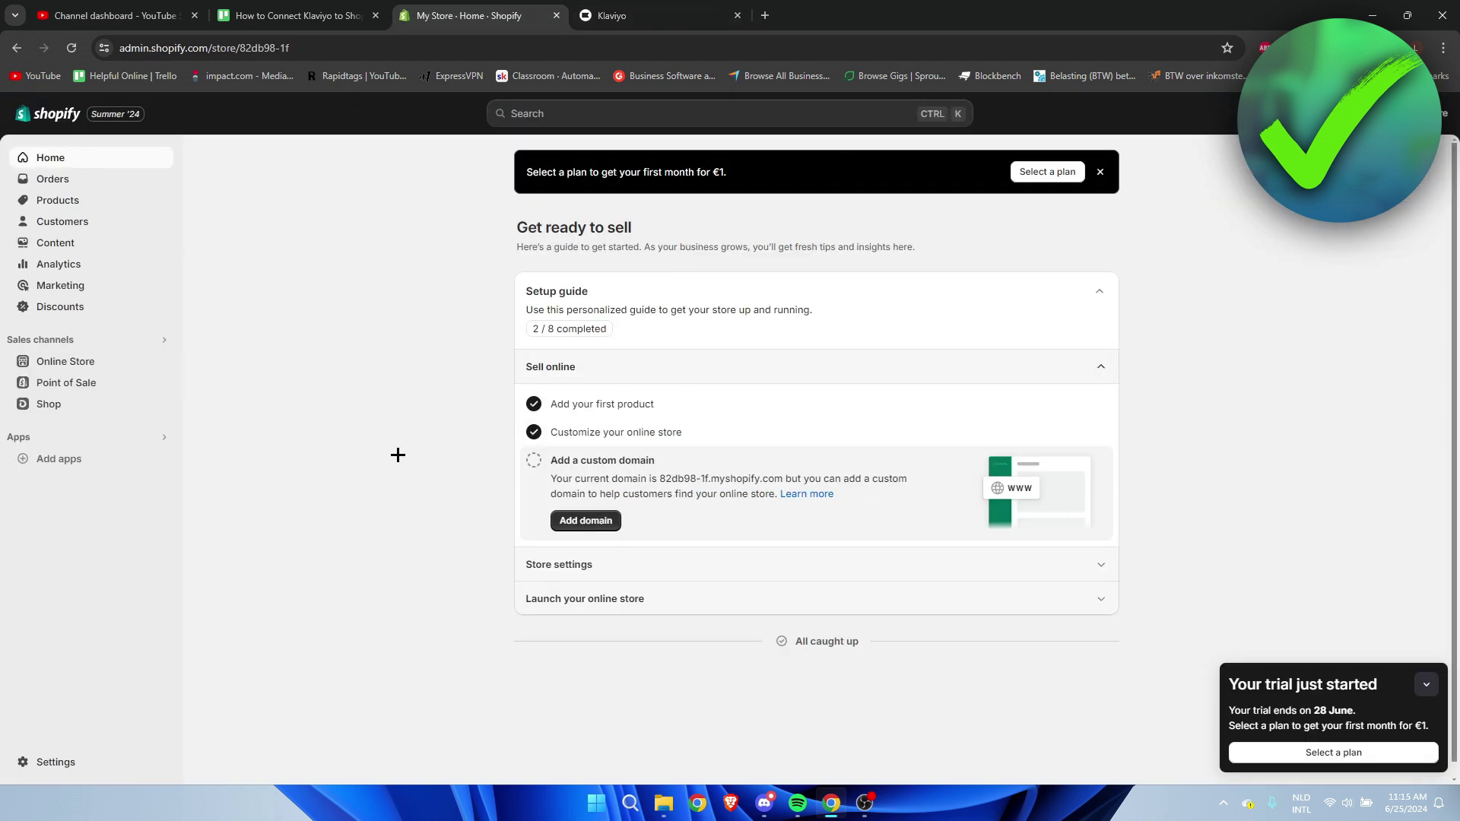
{"action": "left_click", "coordinate": [619, 6]}
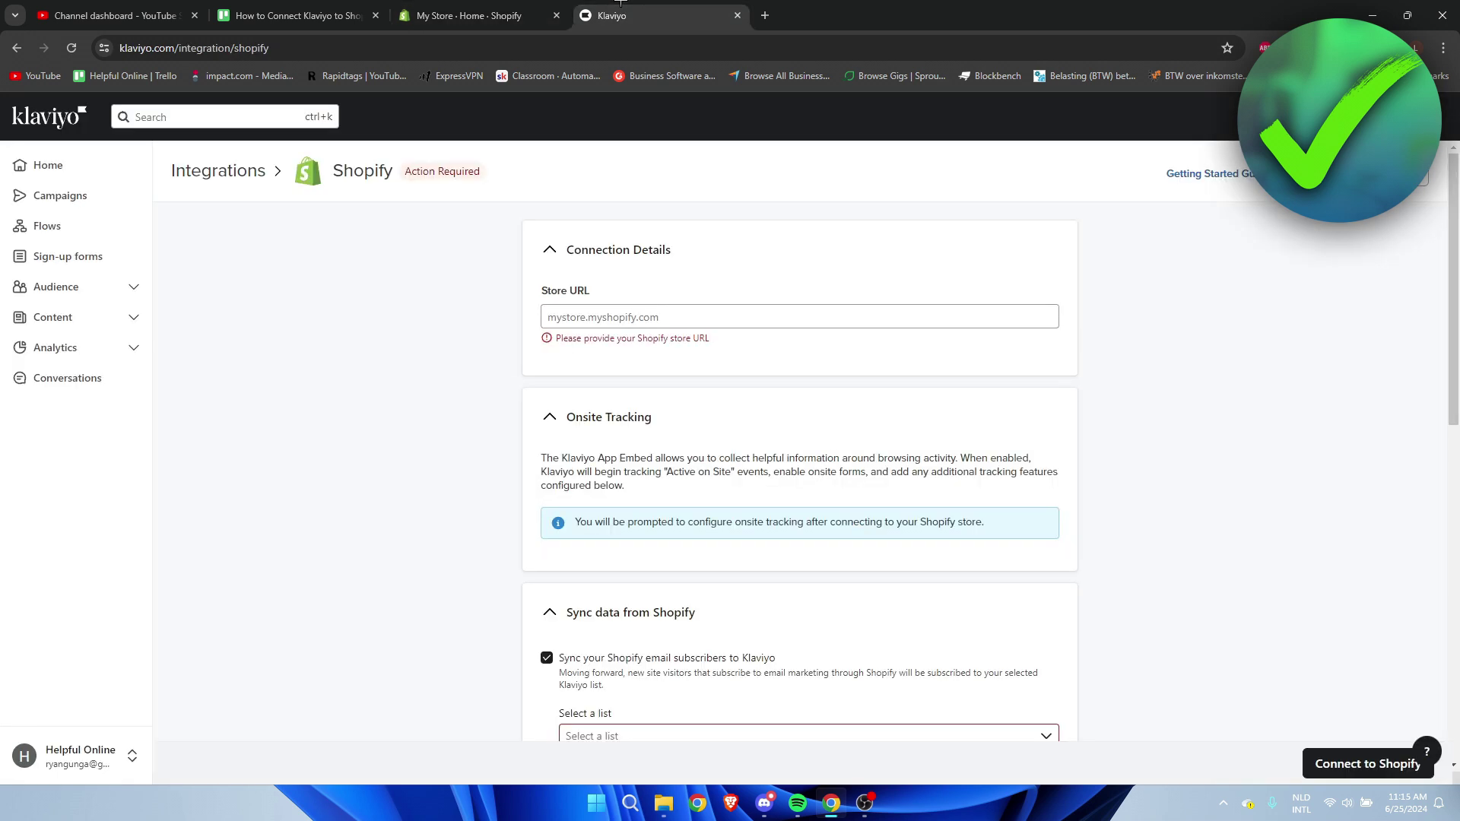
{"action": "left_click", "coordinate": [481, 14]}
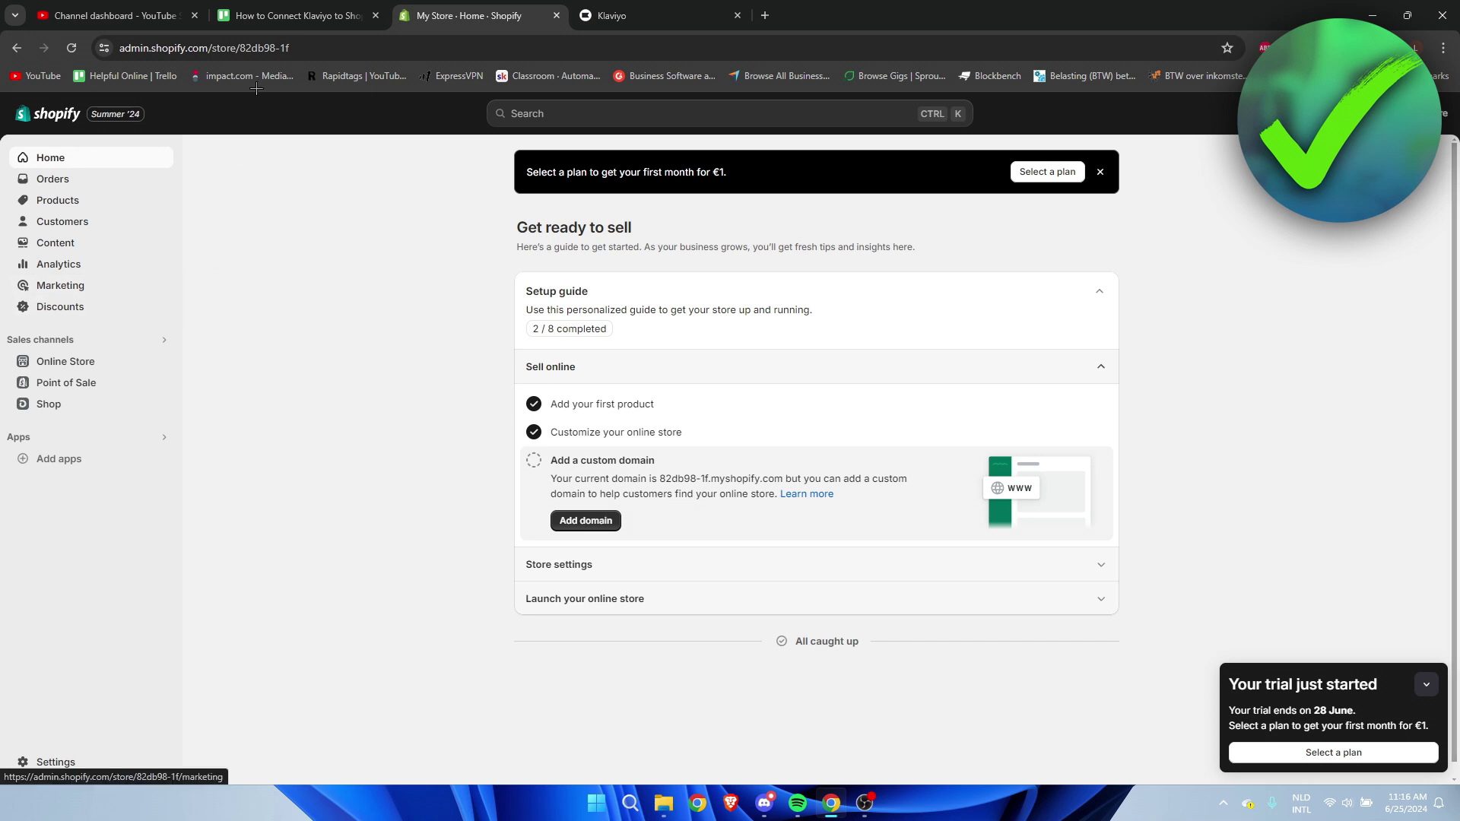
{"action": "left_click", "coordinate": [258, 48]}
Copy the store ID from the Shopify admin address and return to Klaviyo's Shopify setup.
{"action": "left_click_drag", "start_coordinate": [327, 48], "coordinate": [274, 48]}
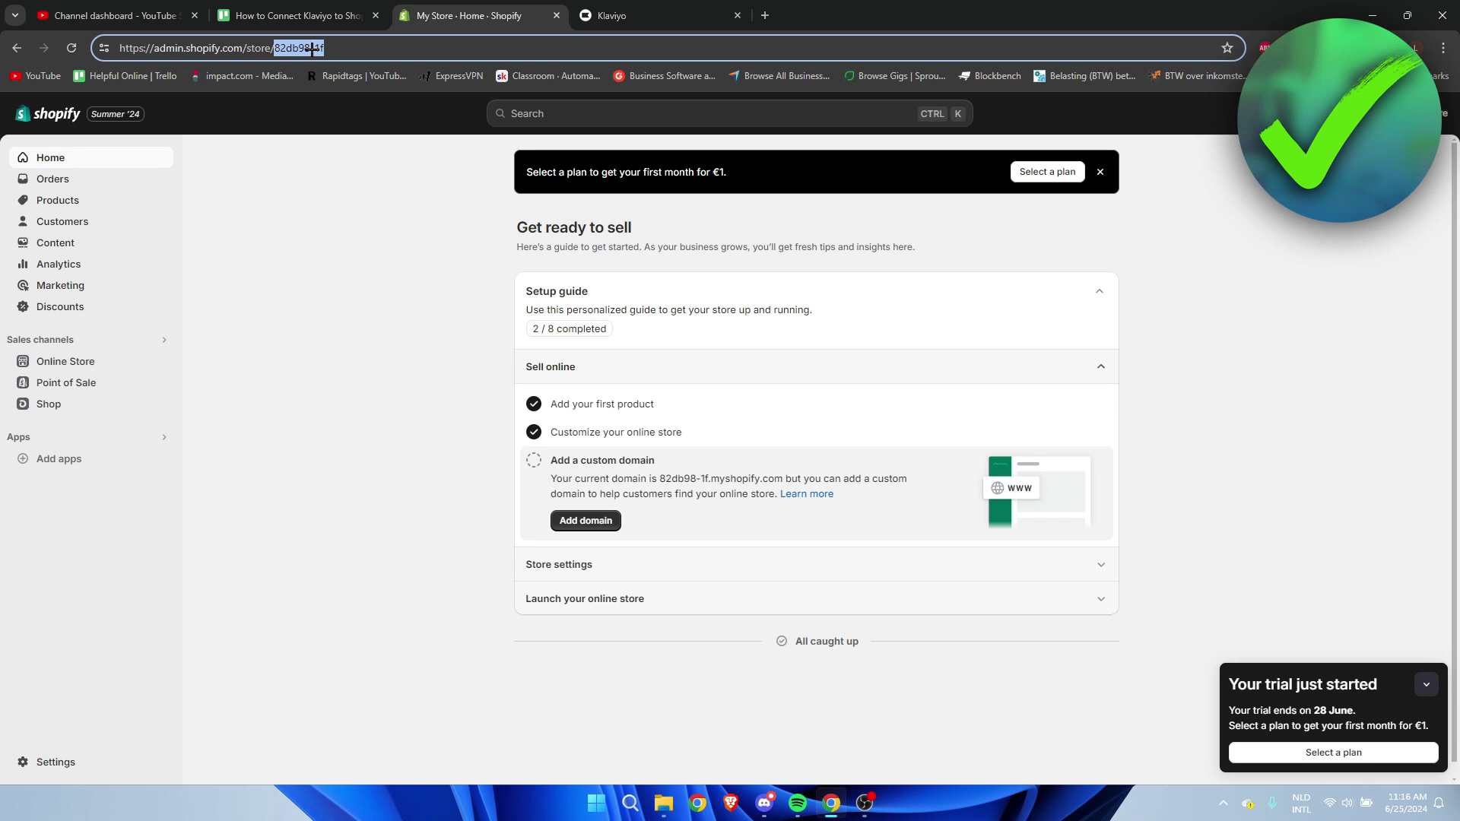
{"action": "right_click", "coordinate": [312, 49]}
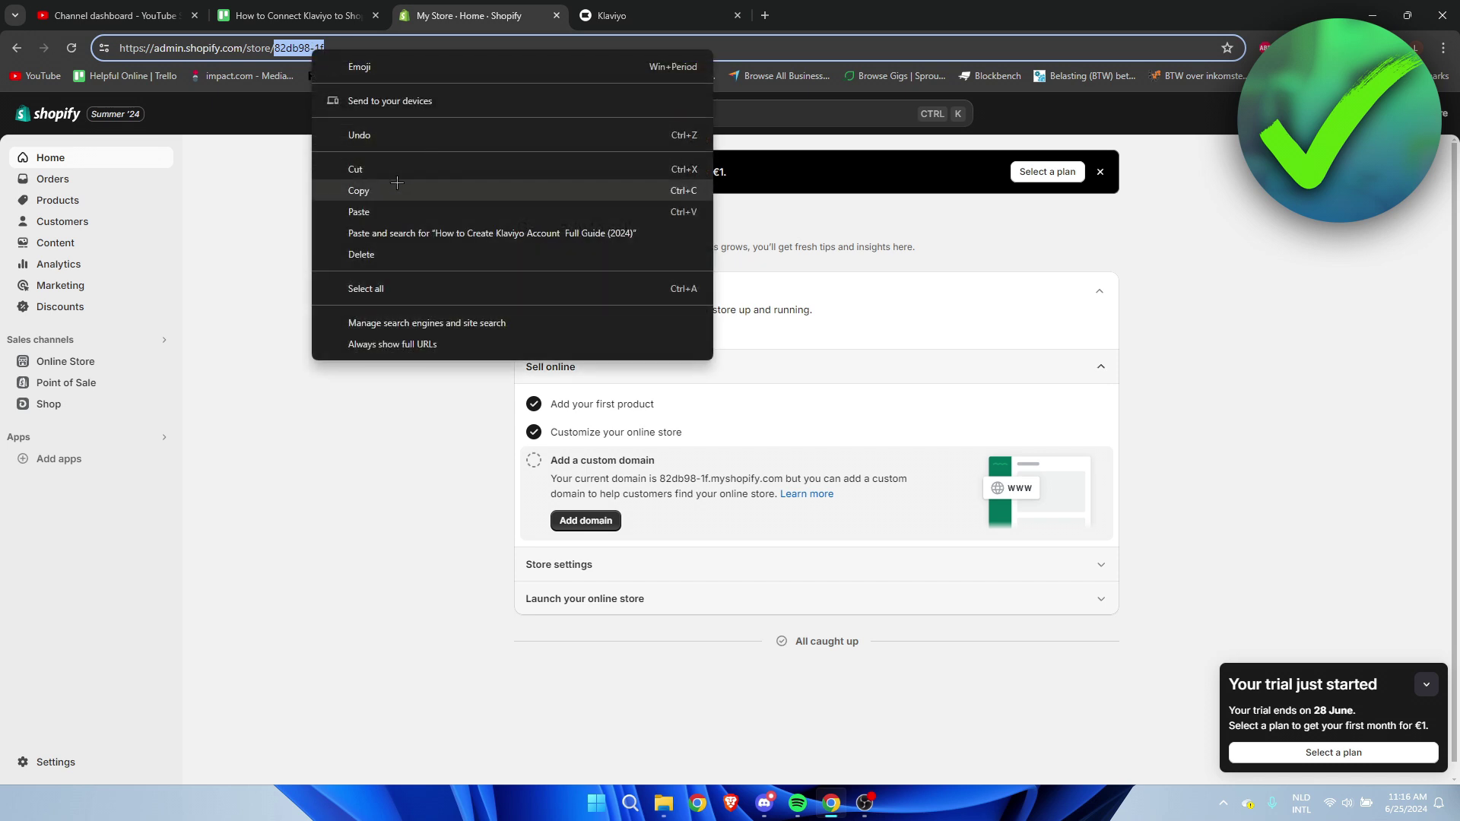
{"action": "left_click", "coordinate": [335, 187]}
{"action": "left_click", "coordinate": [263, 176]}
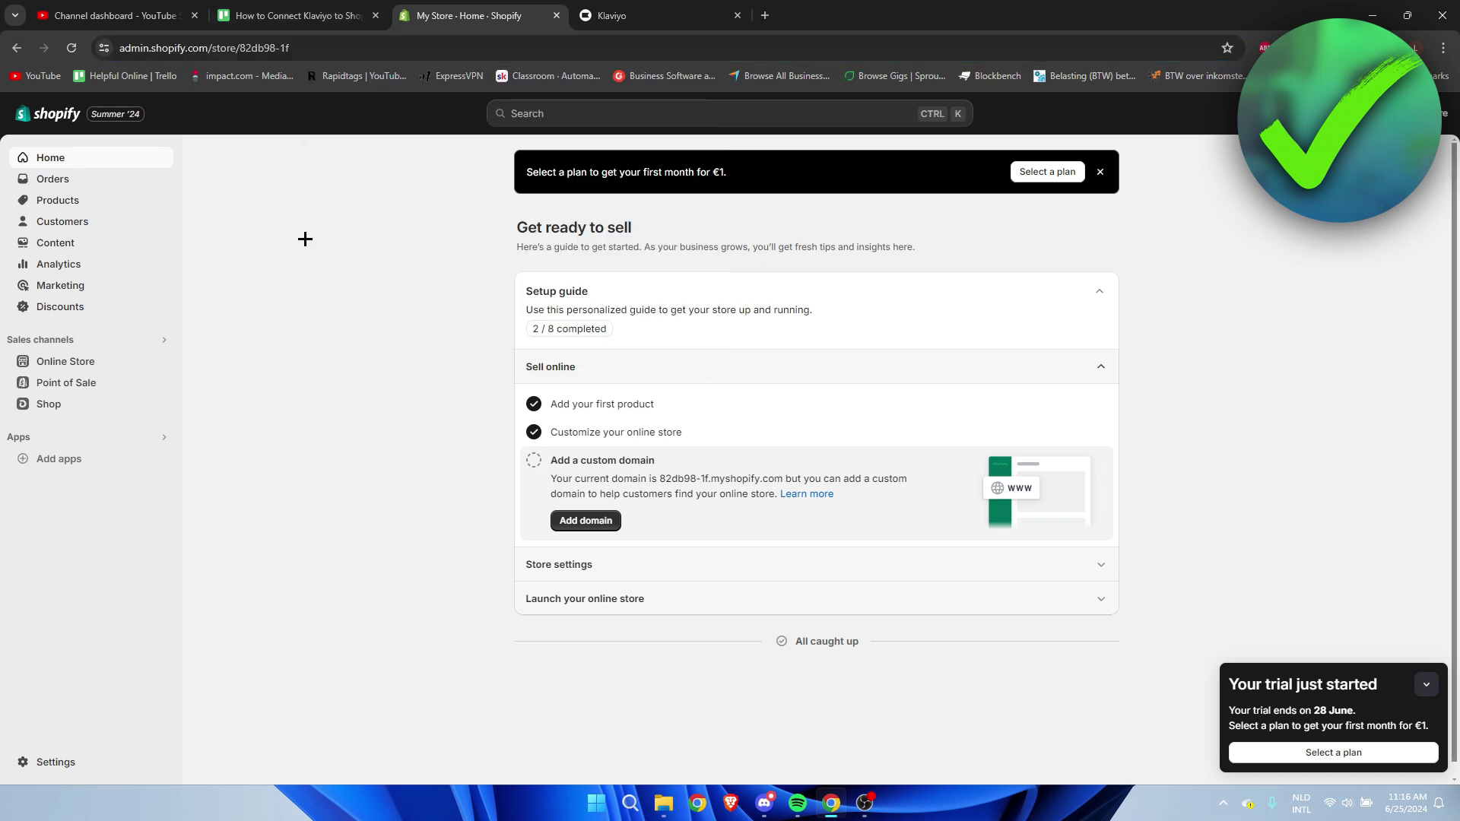
{"action": "left_click", "coordinate": [647, 13]}
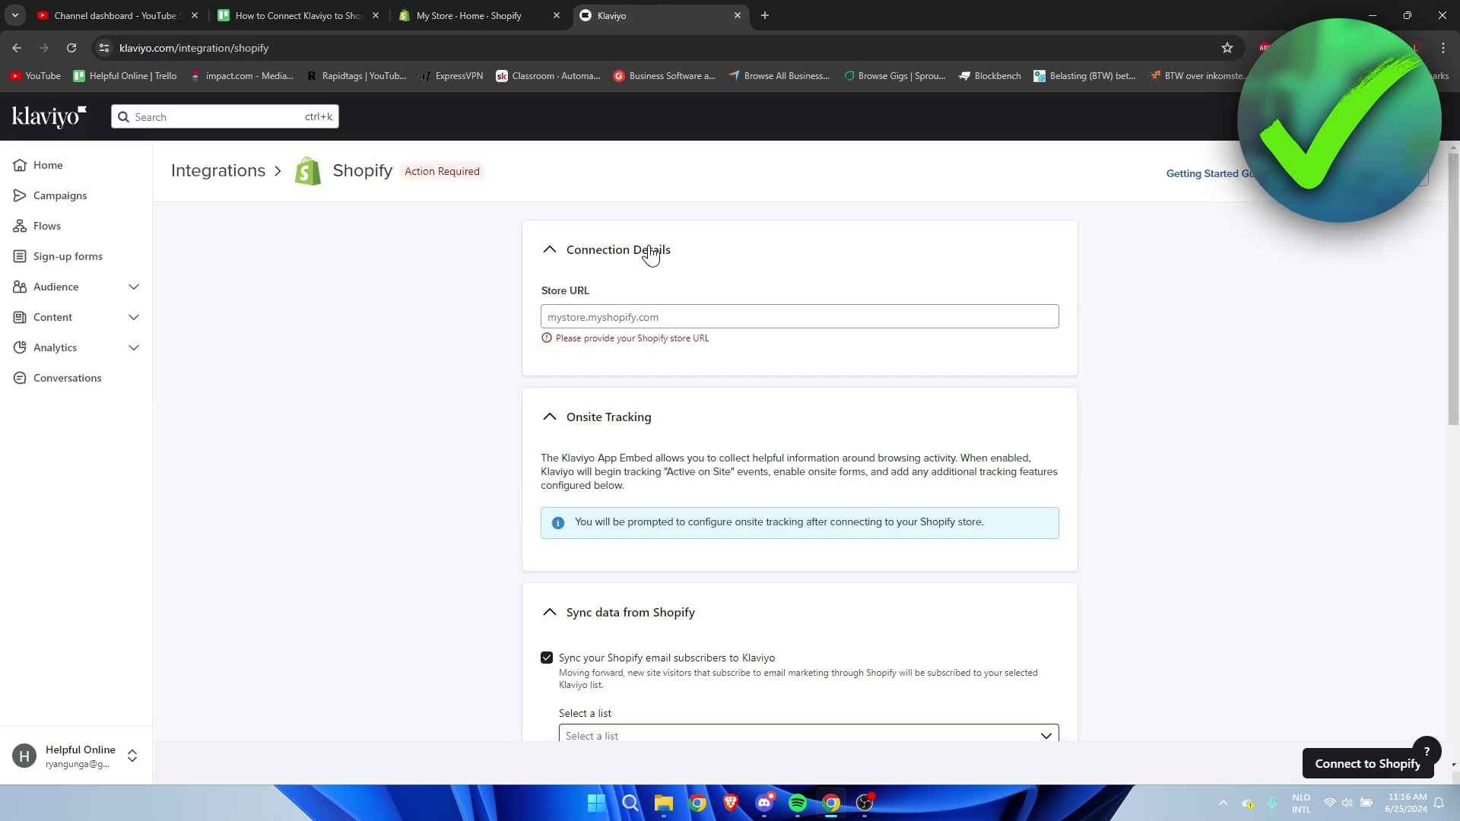
Set the Store URL to the pasted store ID followed by '.myshopify.com'.
{"action": "left_click", "coordinate": [749, 316]}
{"action": "key", "text": "ctrl+v"}
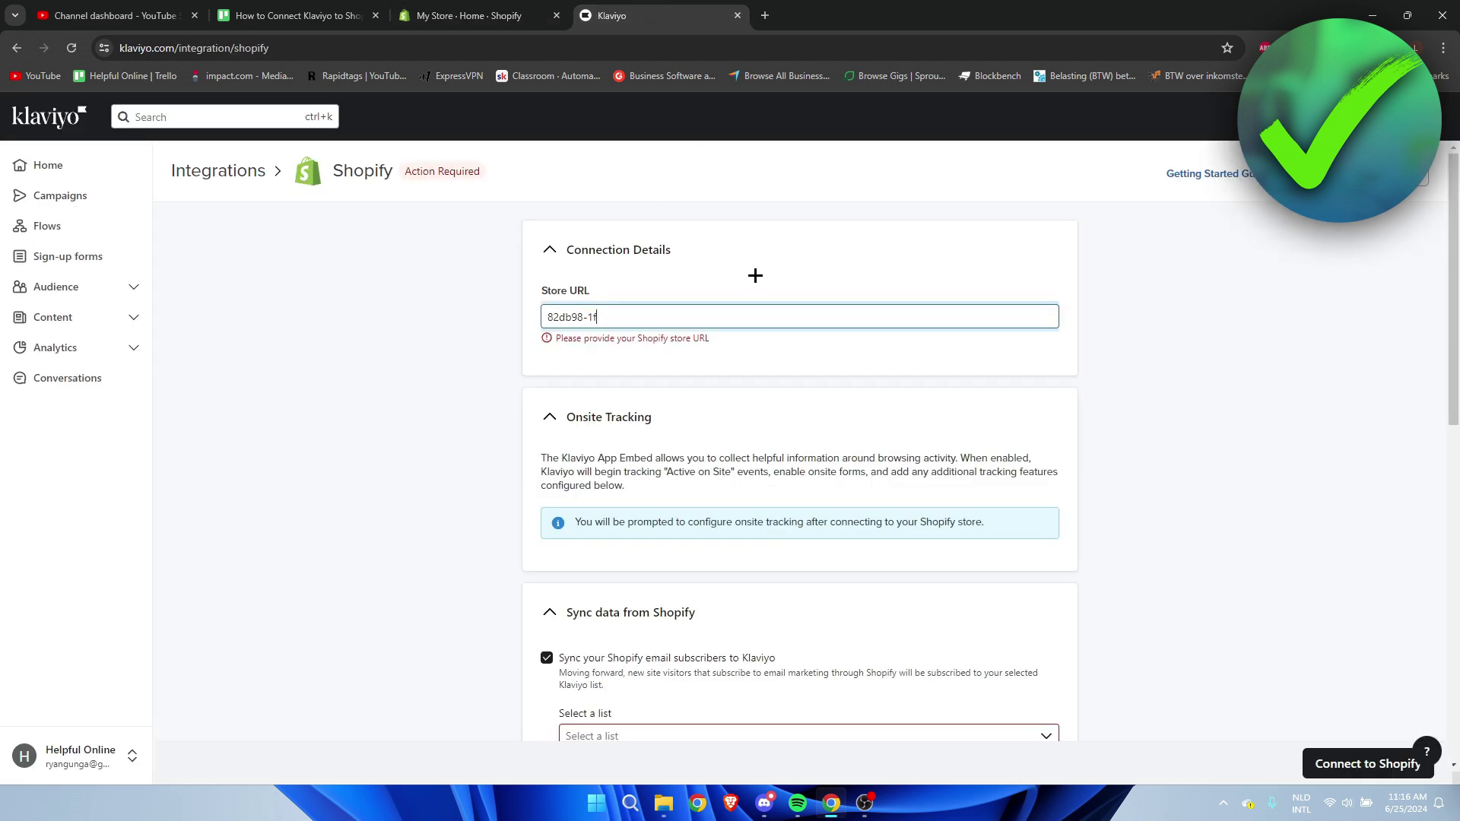
{"action": "type", "text": ".myshopify.com"}
{"action": "left_click", "coordinate": [711, 345]}
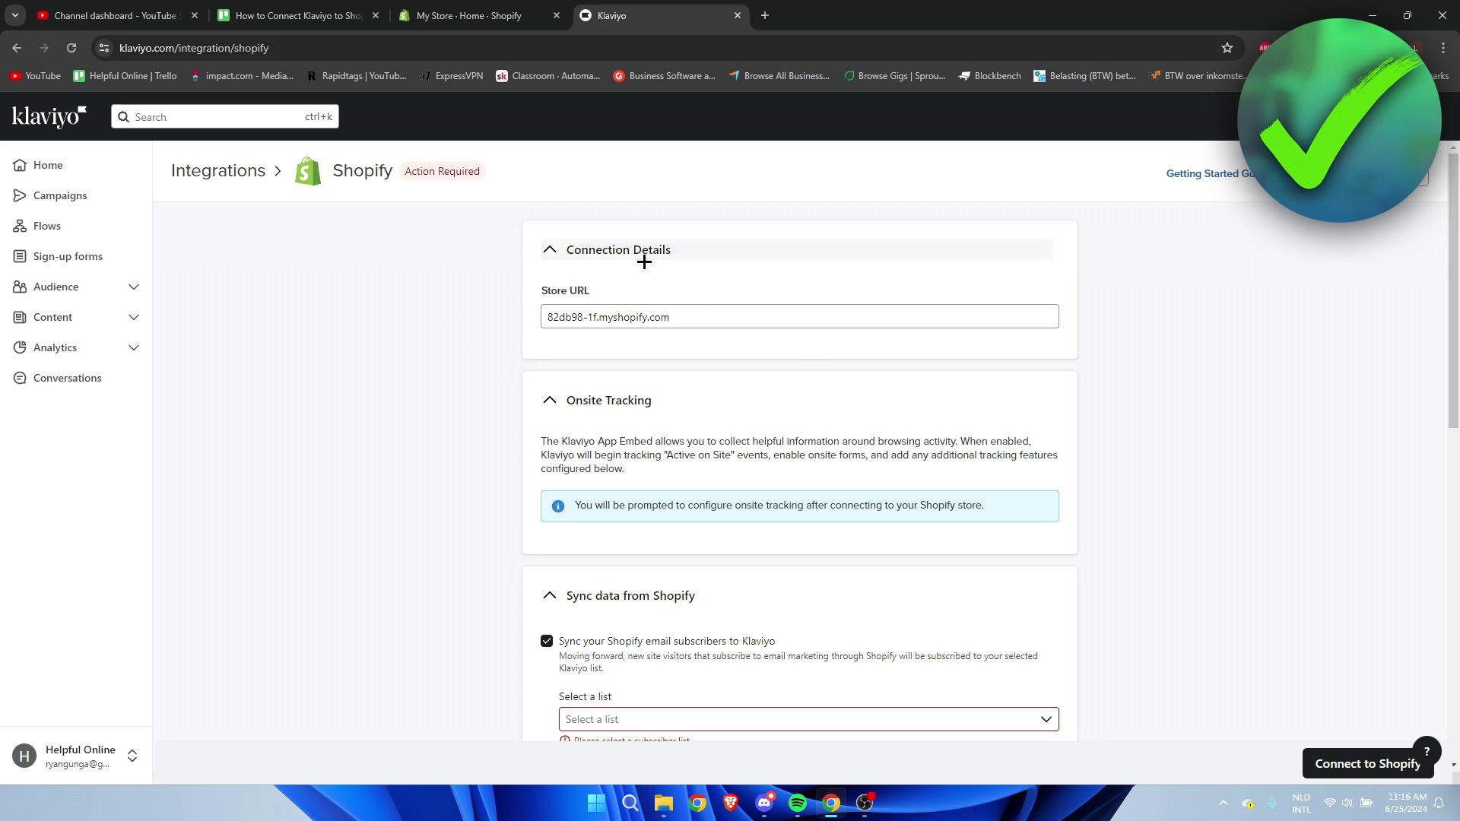
{"action": "scroll", "coordinate": [810, 468], "scroll_direction": "down", "scroll_amount": 3}
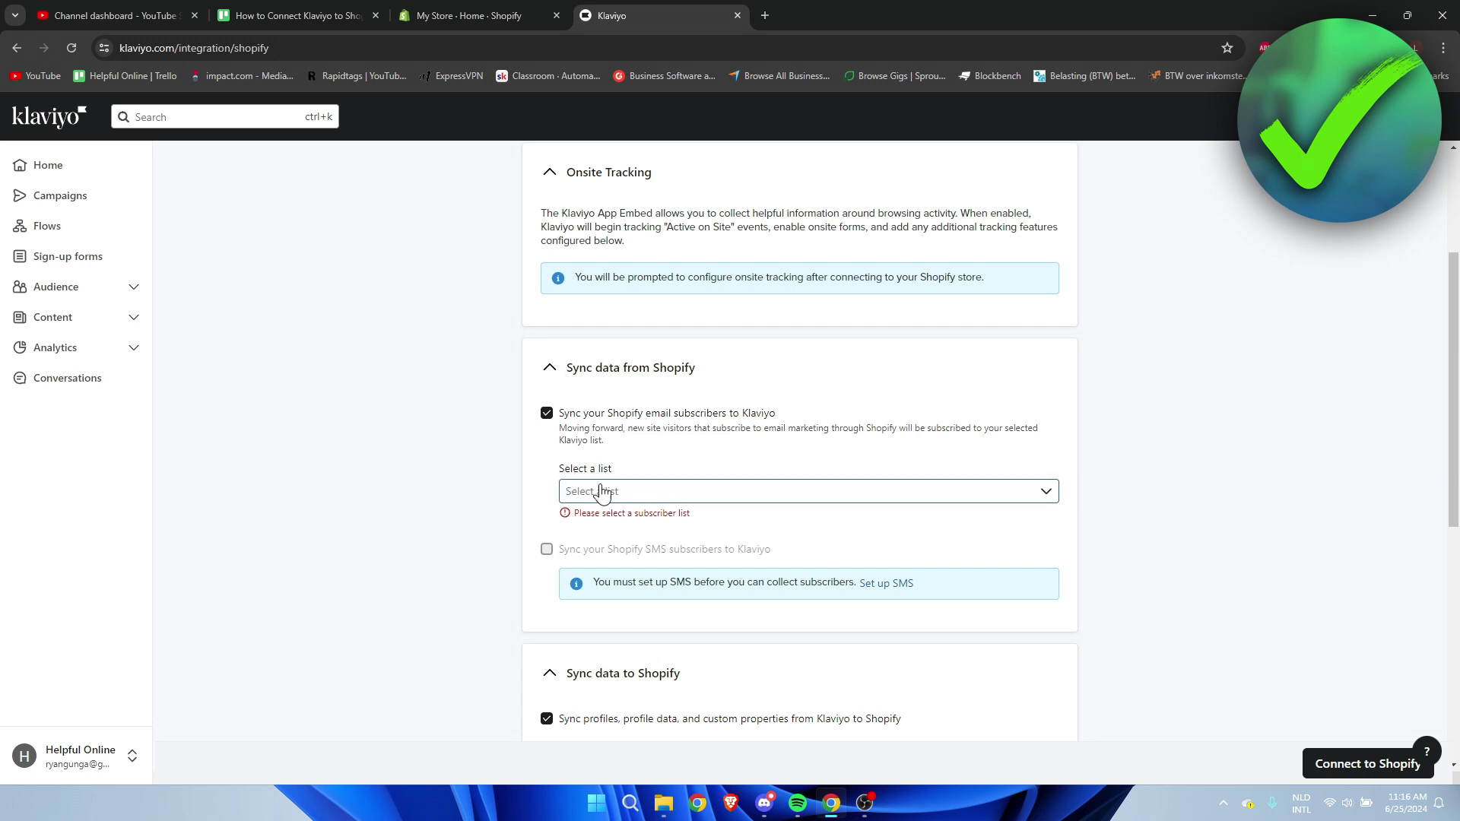
{"action": "left_click", "coordinate": [633, 491]}
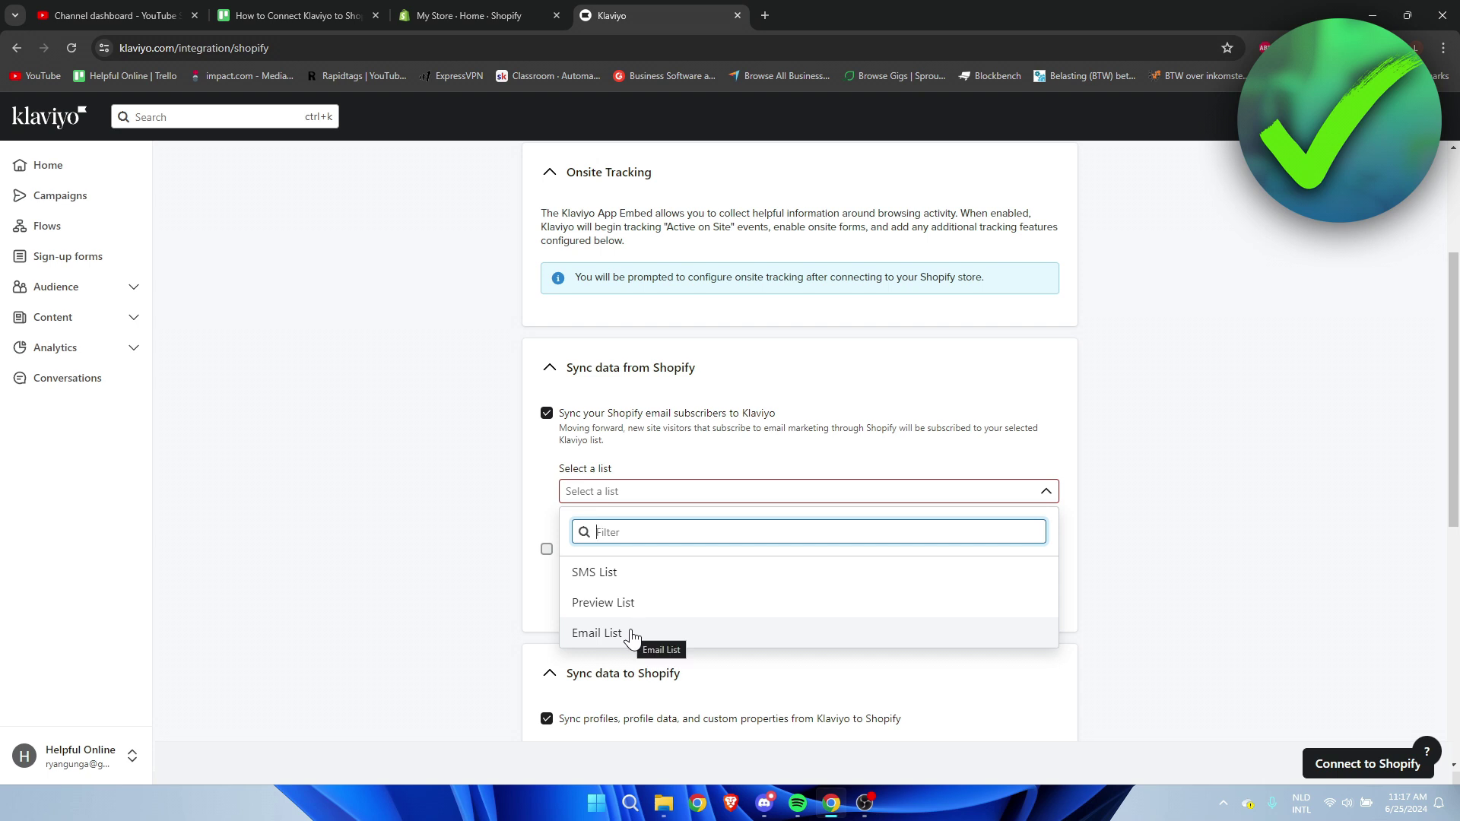
Sync Shopify subscribers into Email List and sync All profiles with email and SMS data to Shopify.
{"action": "left_click", "coordinate": [631, 638]}
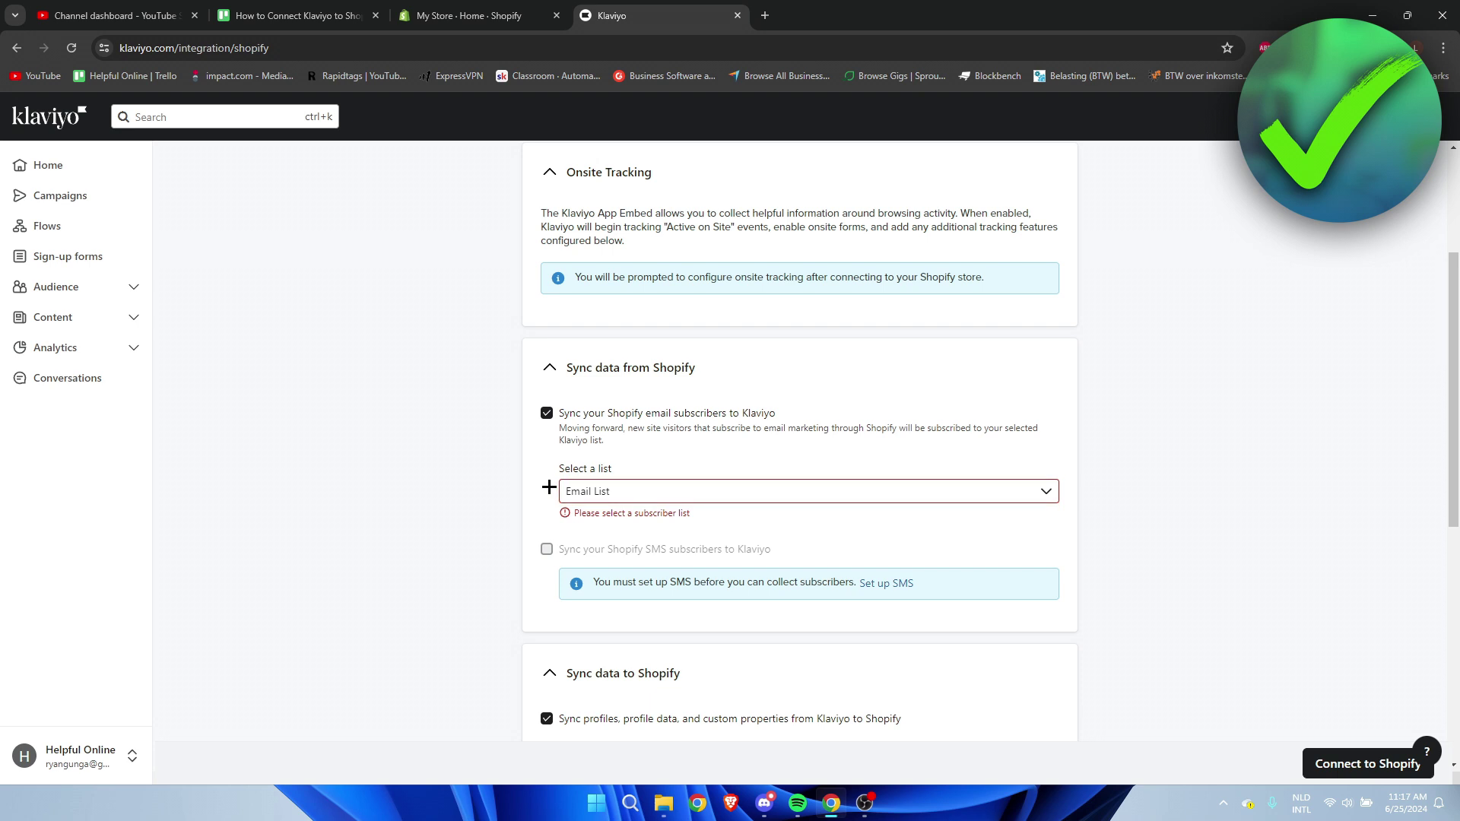
{"action": "scroll", "coordinate": [549, 486], "scroll_direction": "down", "scroll_amount": 4}
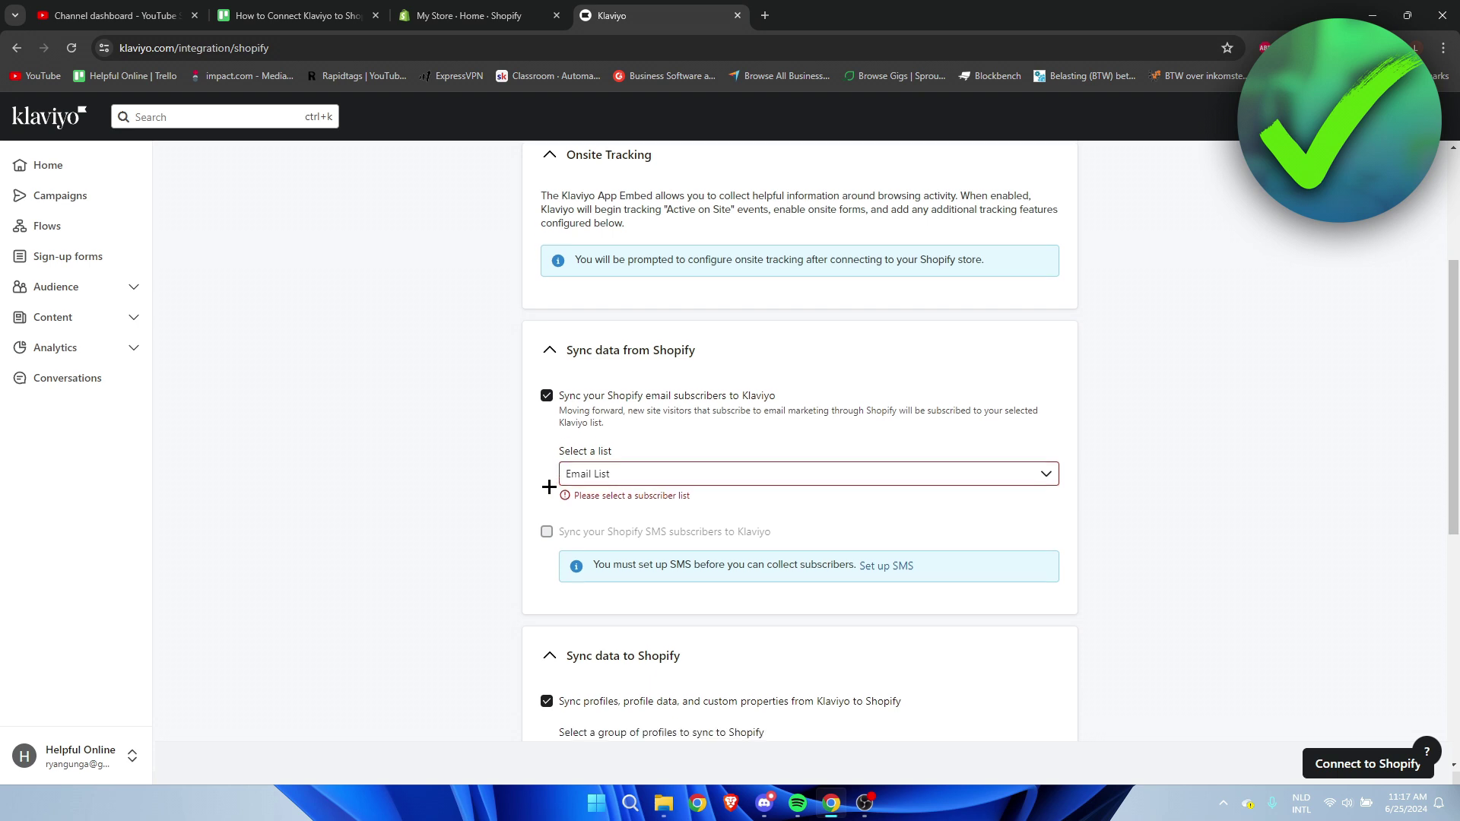
{"action": "scroll", "coordinate": [549, 486], "scroll_direction": "down", "scroll_amount": 2}
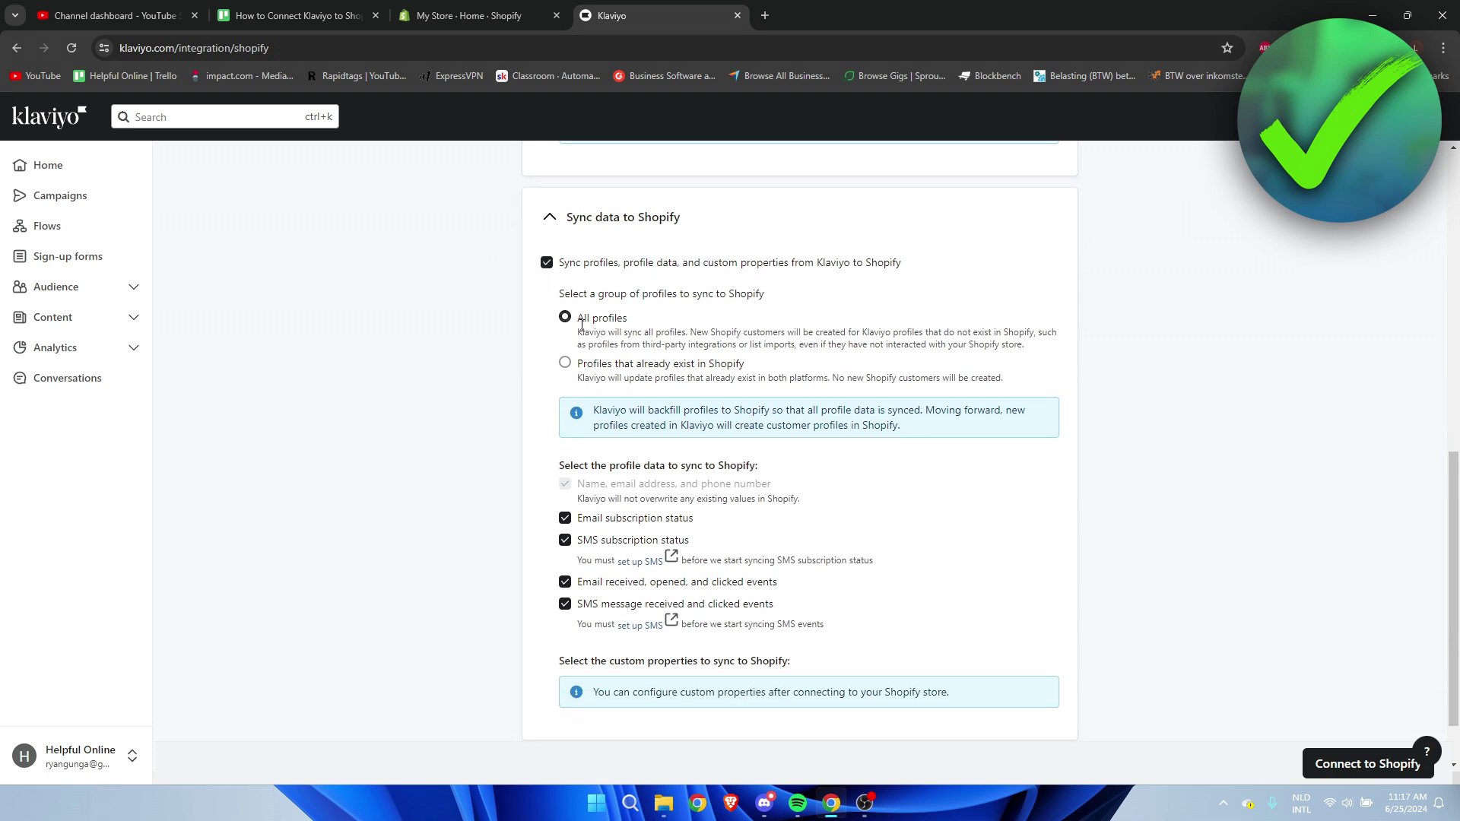
{"action": "left_click_drag", "start_coordinate": [582, 325], "coordinate": [645, 318]}
{"action": "left_click", "coordinate": [646, 319]}
{"action": "double_click", "coordinate": [588, 518]}
{"action": "left_click", "coordinate": [518, 482]}
{"action": "scroll", "coordinate": [528, 472], "scroll_direction": "down", "scroll_amount": 1}
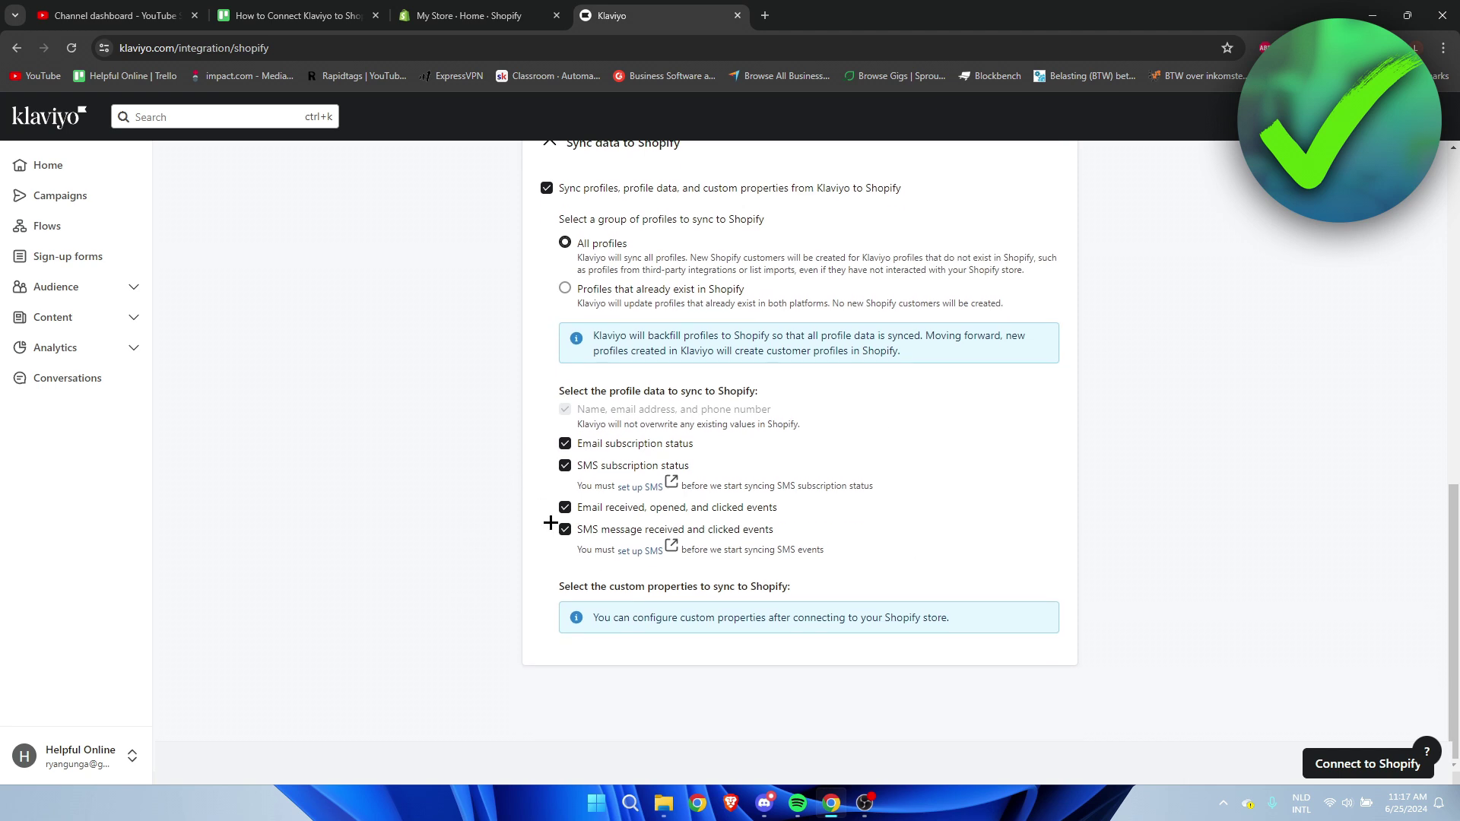
{"action": "scroll", "coordinate": [486, 568], "scroll_direction": "up", "scroll_amount": 10}
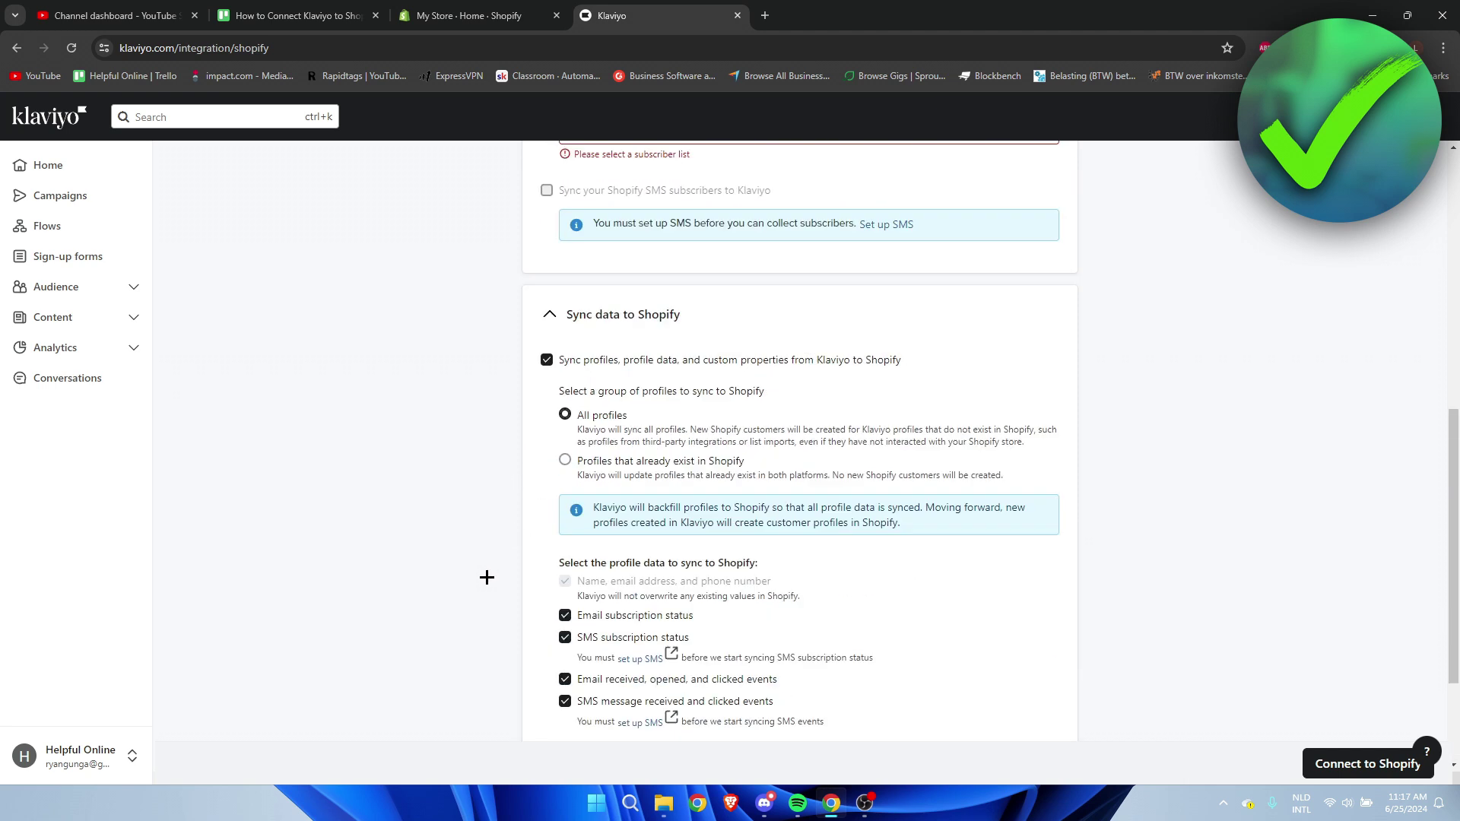
{"action": "scroll", "coordinate": [487, 577], "scroll_direction": "down", "scroll_amount": 10}
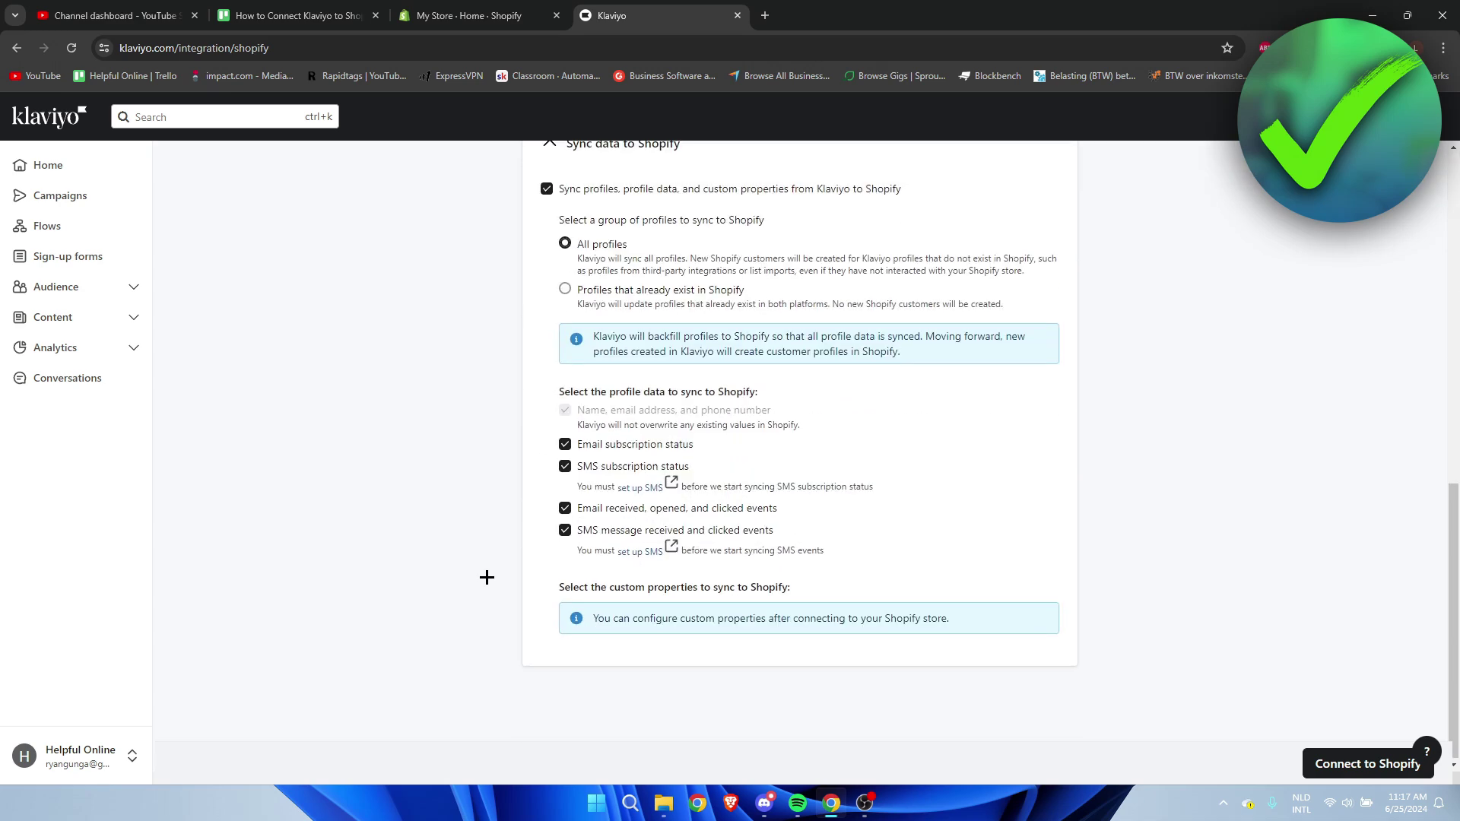
Connect Klaviyo to Shopify and install the Klaviyo app on the store.
{"action": "left_click", "coordinate": [1347, 767]}
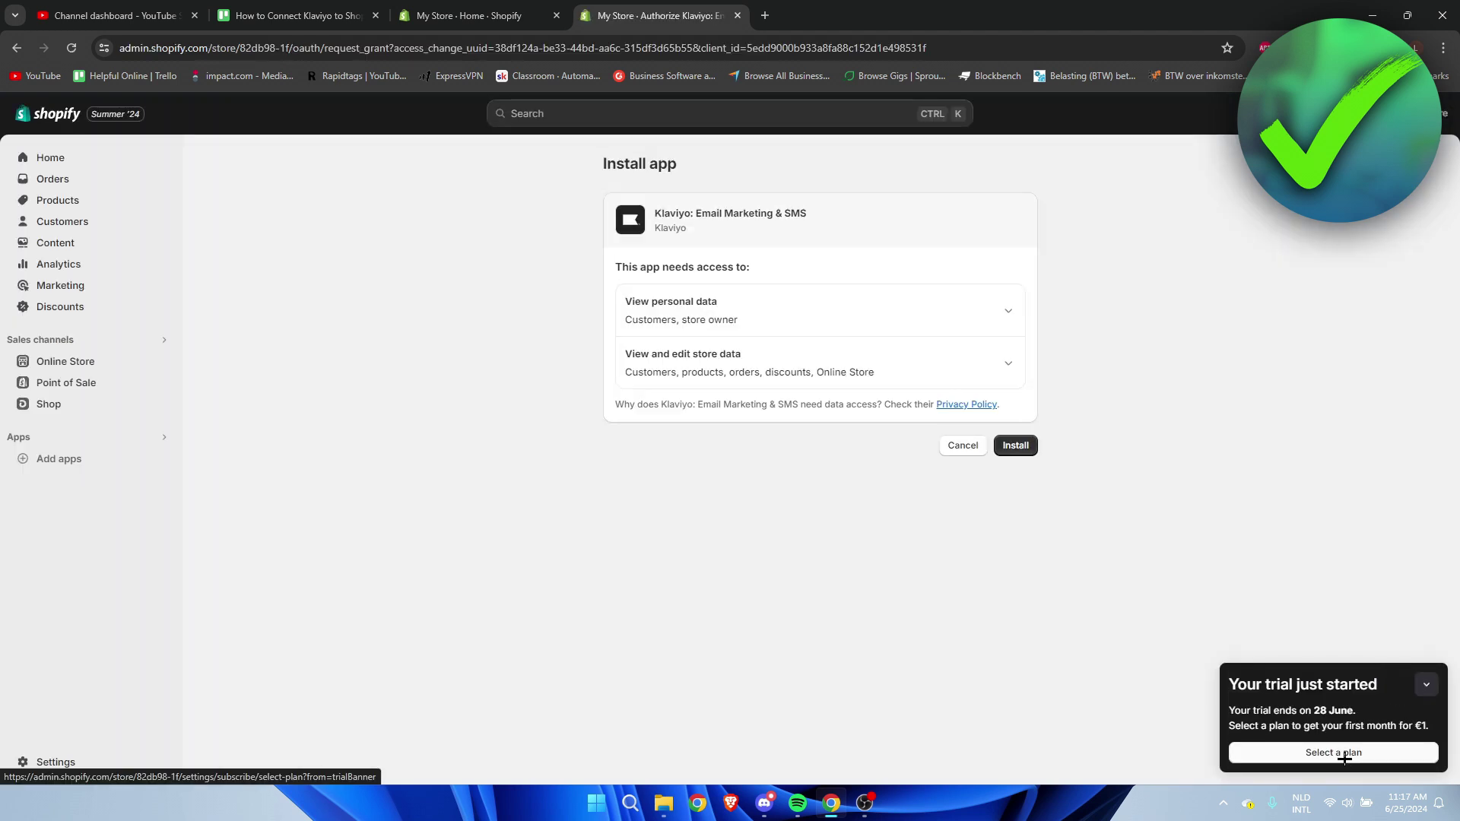
{"action": "left_click", "coordinate": [1429, 696]}
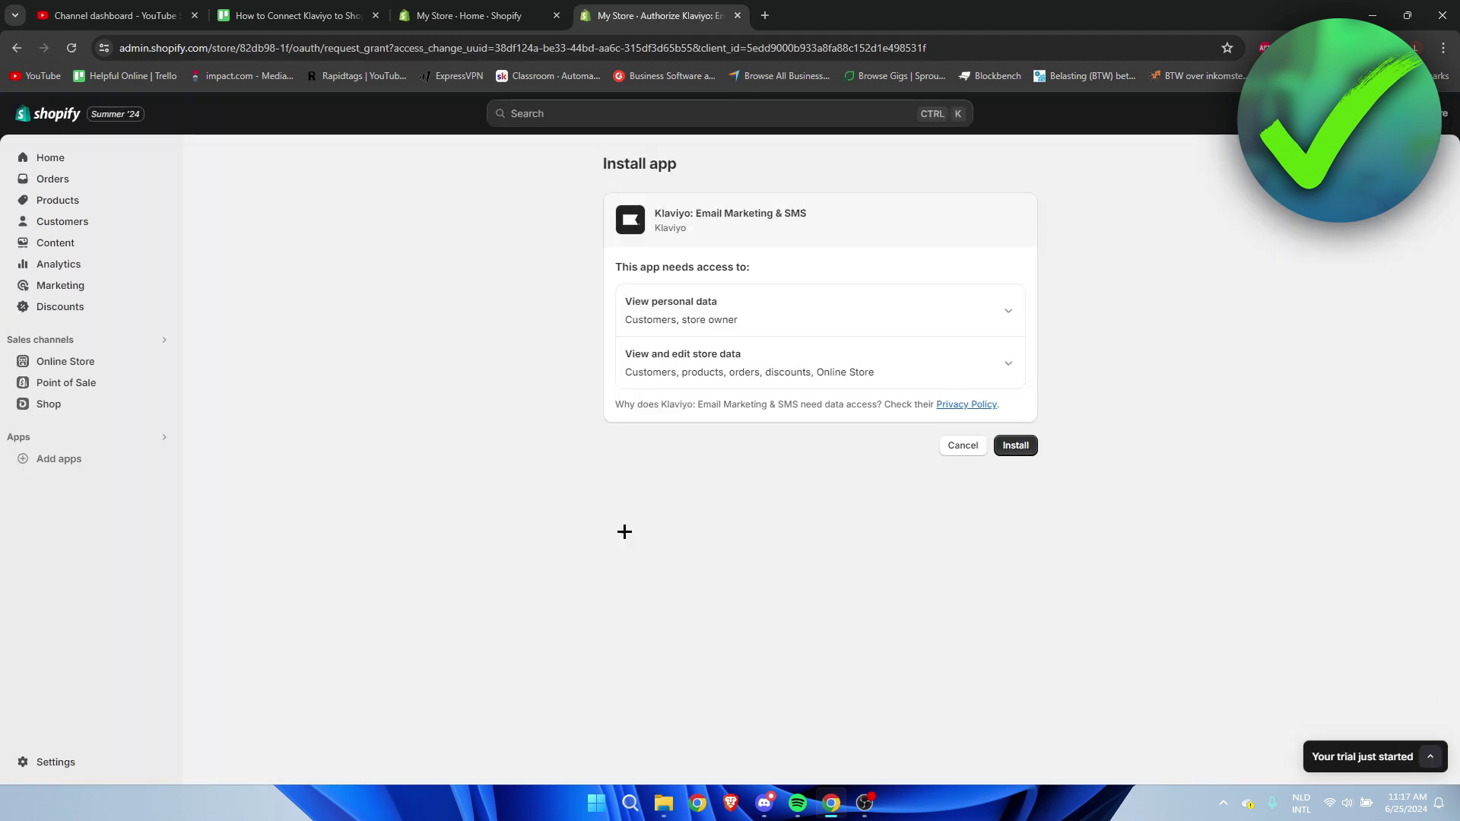
{"action": "left_click", "coordinate": [1018, 446]}
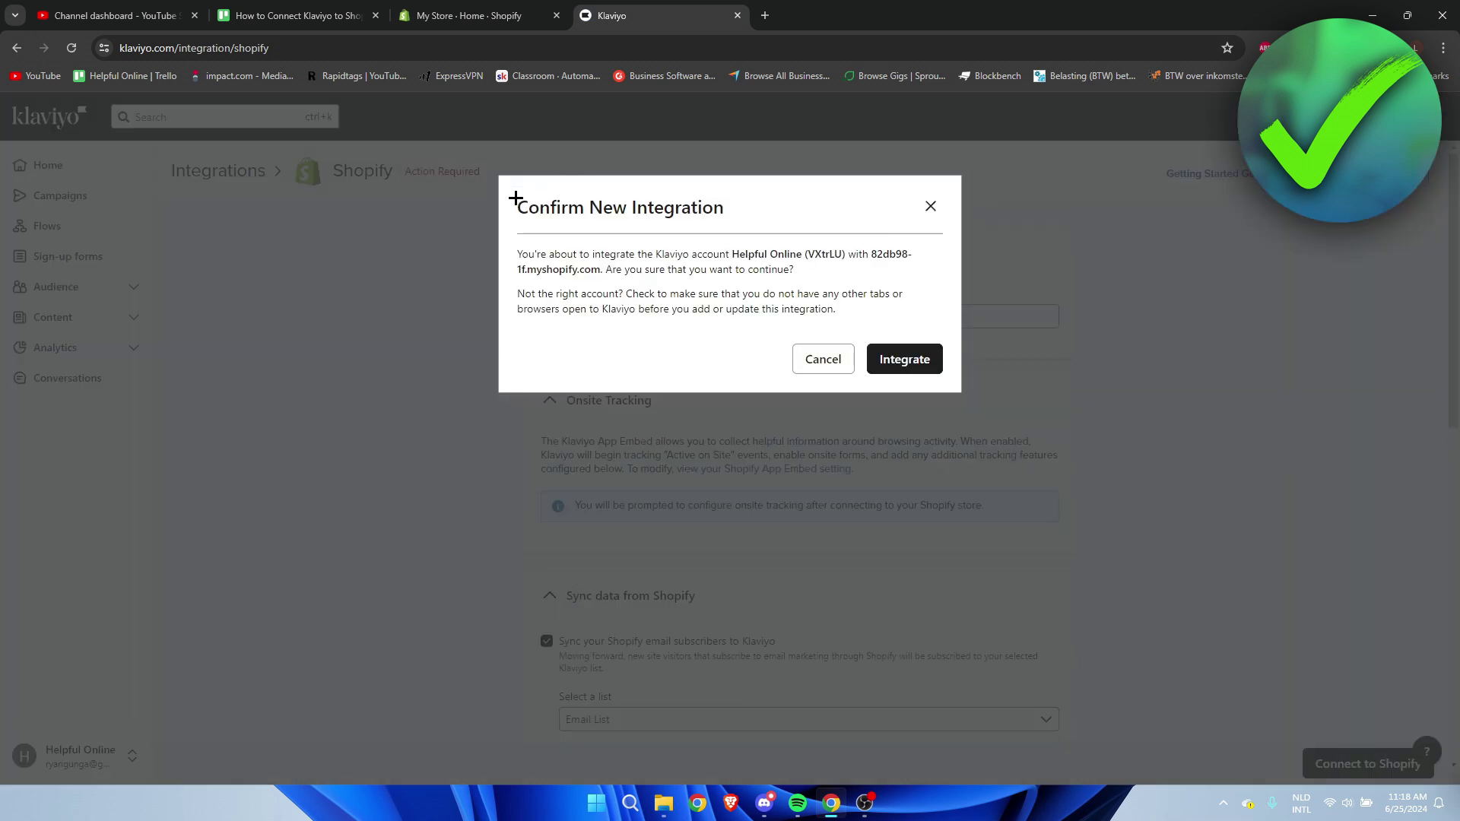
Confirm integrating the Klaviyo account with the Shopify store and review the updated settings.
{"action": "left_click_drag", "start_coordinate": [516, 199], "coordinate": [755, 204]}
{"action": "left_click", "coordinate": [754, 205]}
{"action": "left_click", "coordinate": [906, 361]}
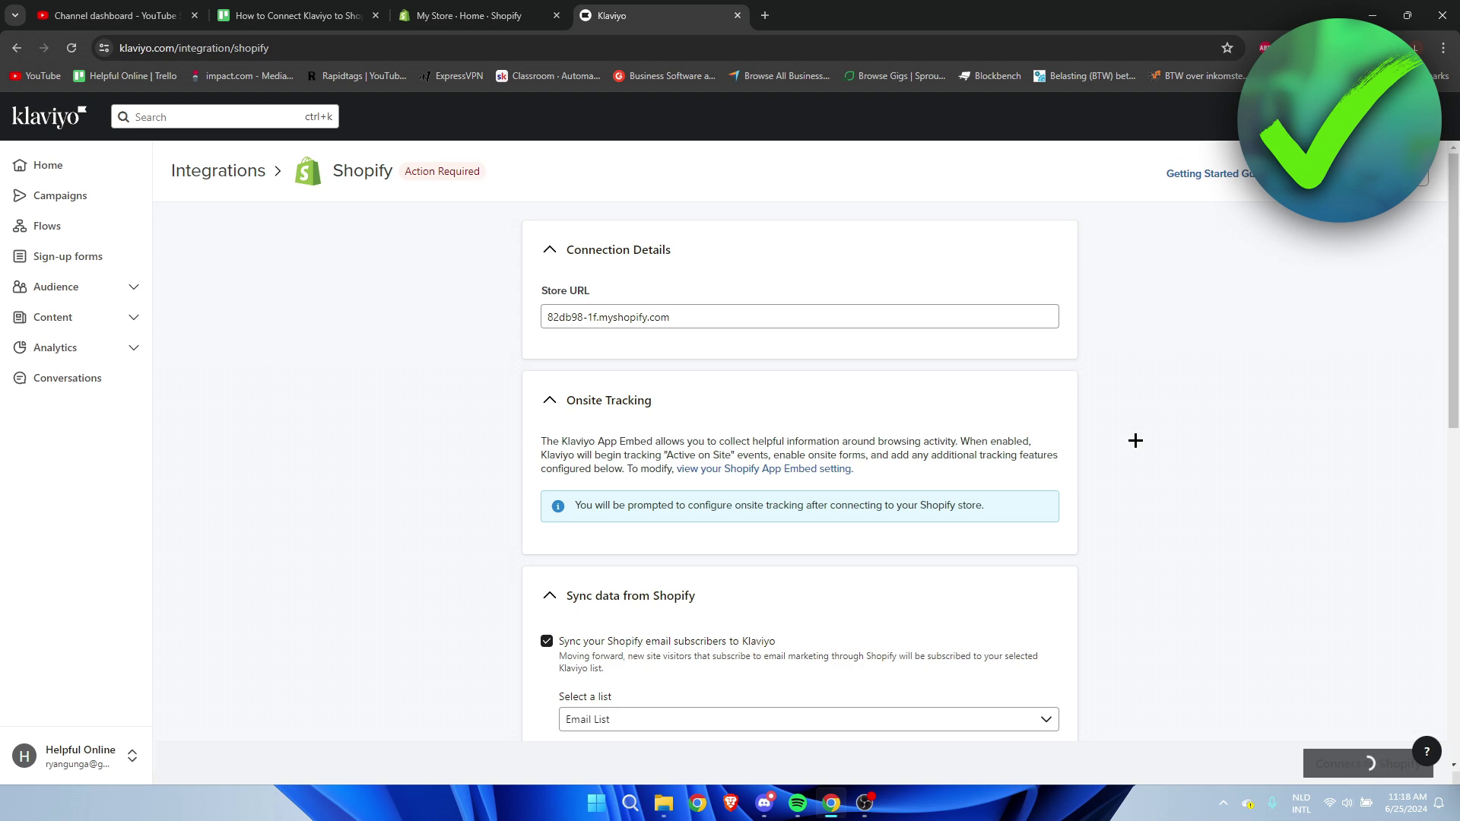
{"action": "scroll", "coordinate": [1135, 441], "scroll_direction": "down", "scroll_amount": 10}
{"action": "scroll", "coordinate": [614, 581], "scroll_direction": "up", "scroll_amount": 7}
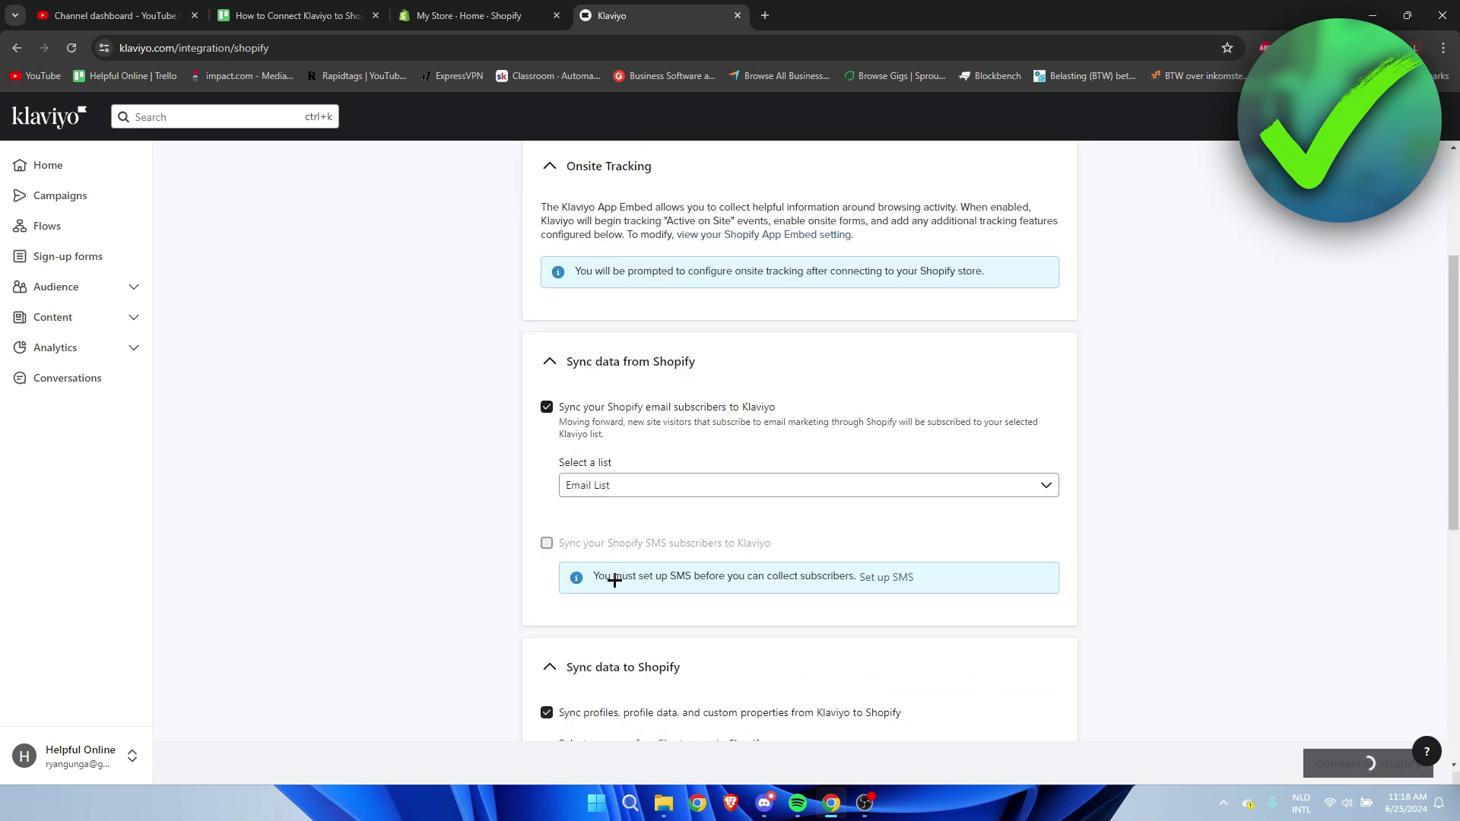
{"action": "scroll", "coordinate": [459, 601], "scroll_direction": "up", "scroll_amount": 3}
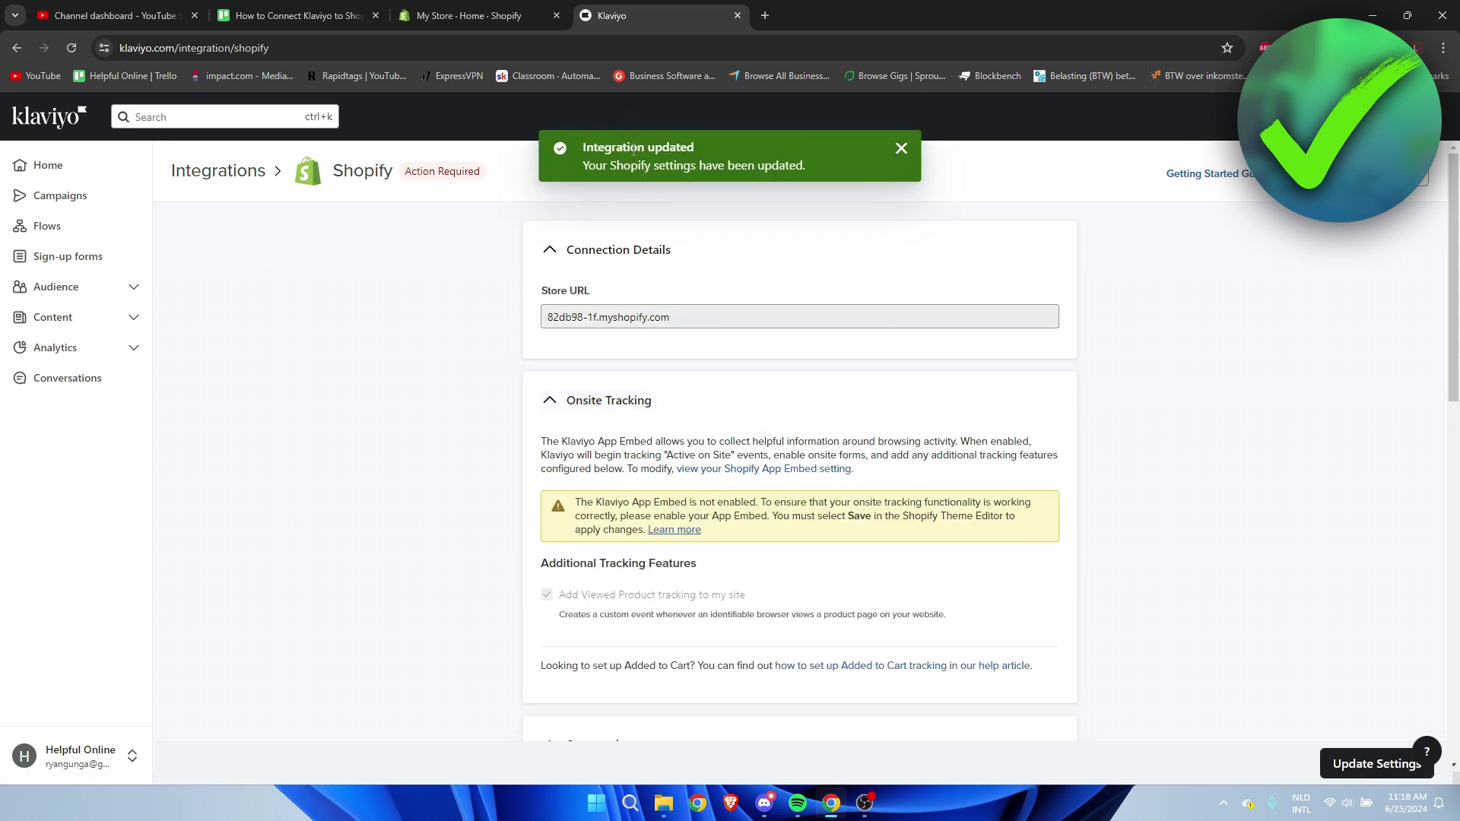
{"action": "left_click_drag", "start_coordinate": [582, 146], "coordinate": [822, 161]}
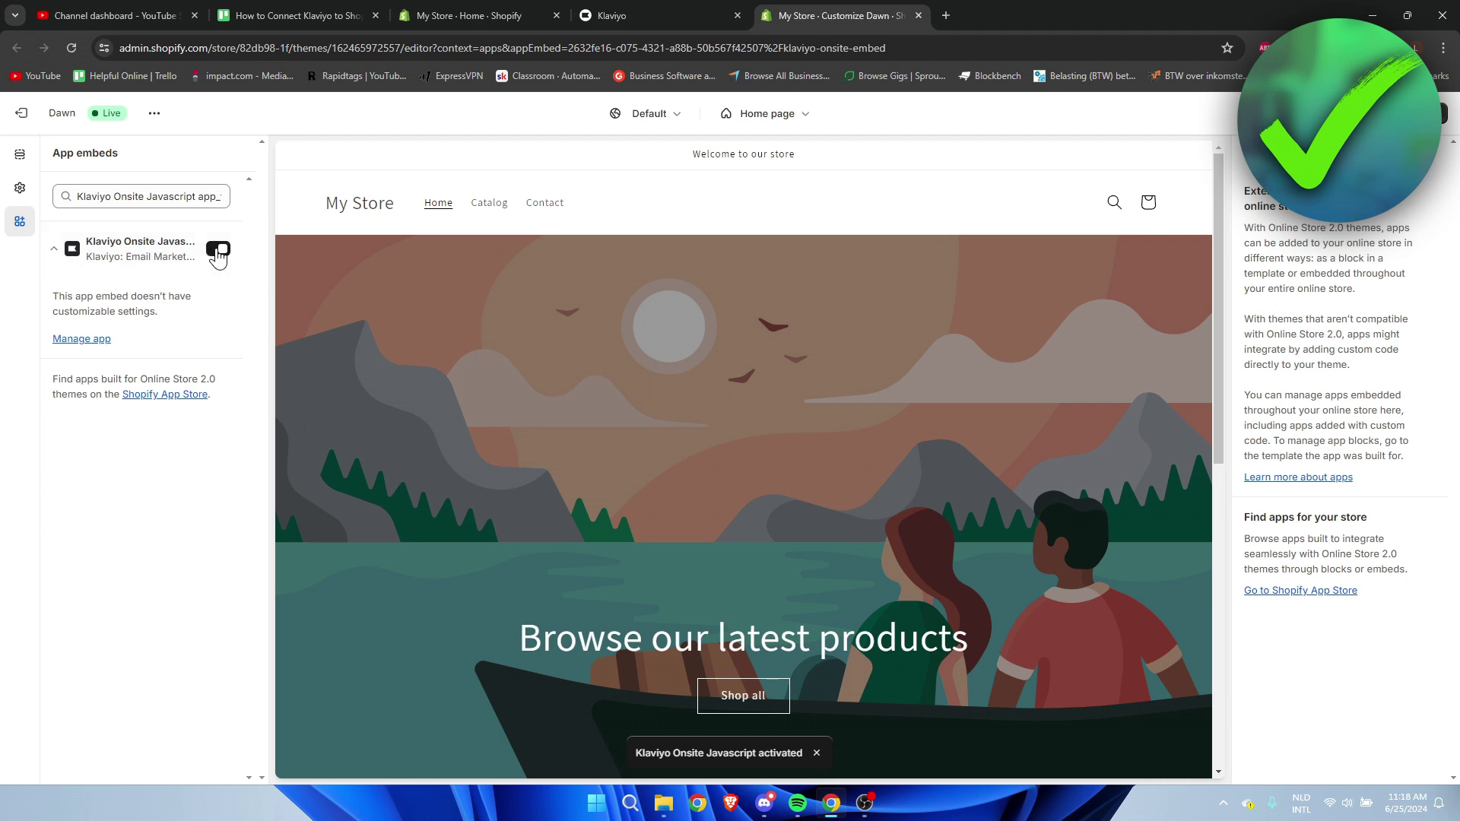
Turn on the Klaviyo Onsite Javascript app embed and close the theme editor.
{"action": "left_click", "coordinate": [218, 251]}
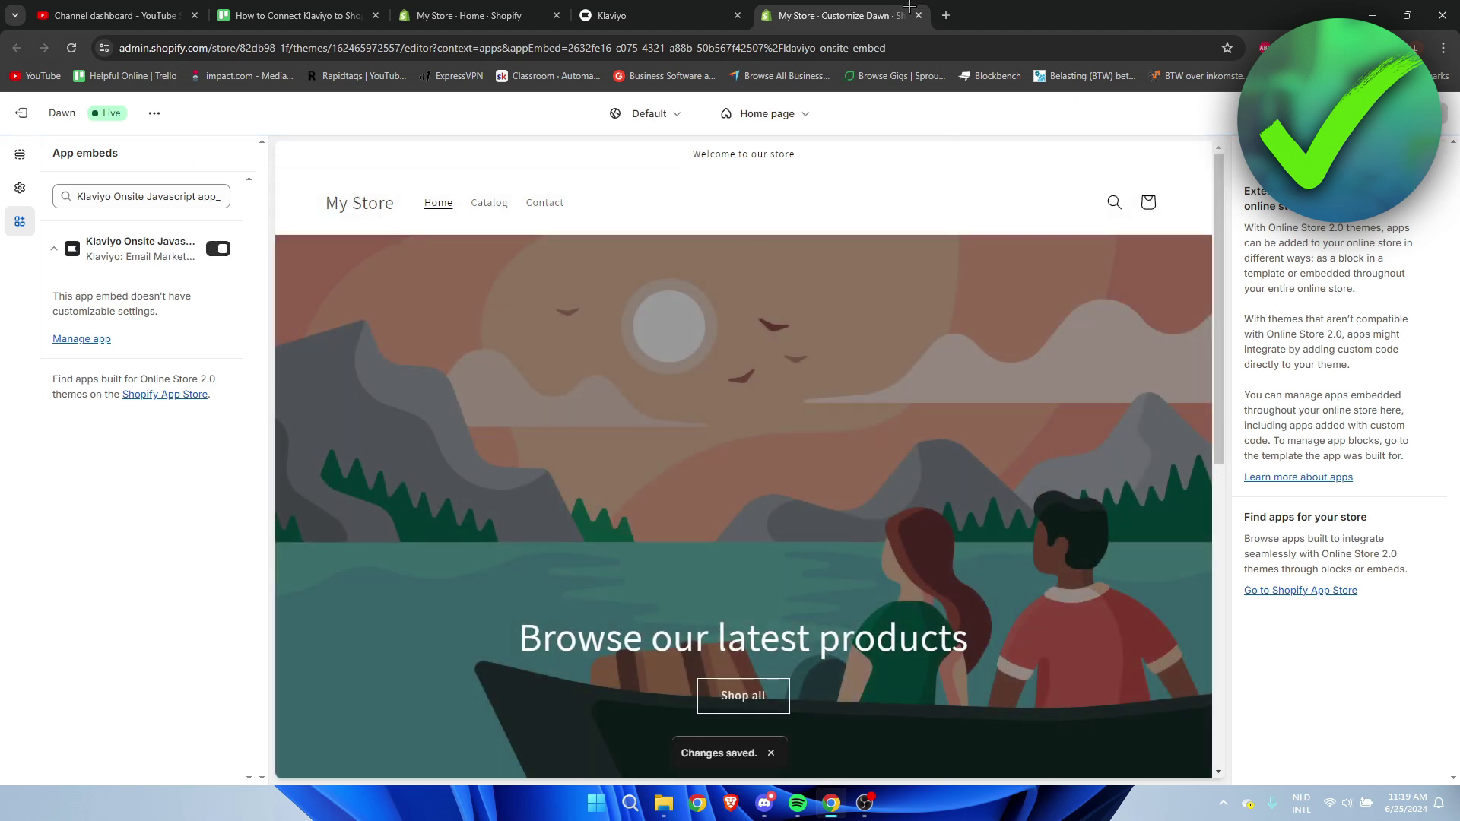
{"action": "left_click", "coordinate": [918, 15]}
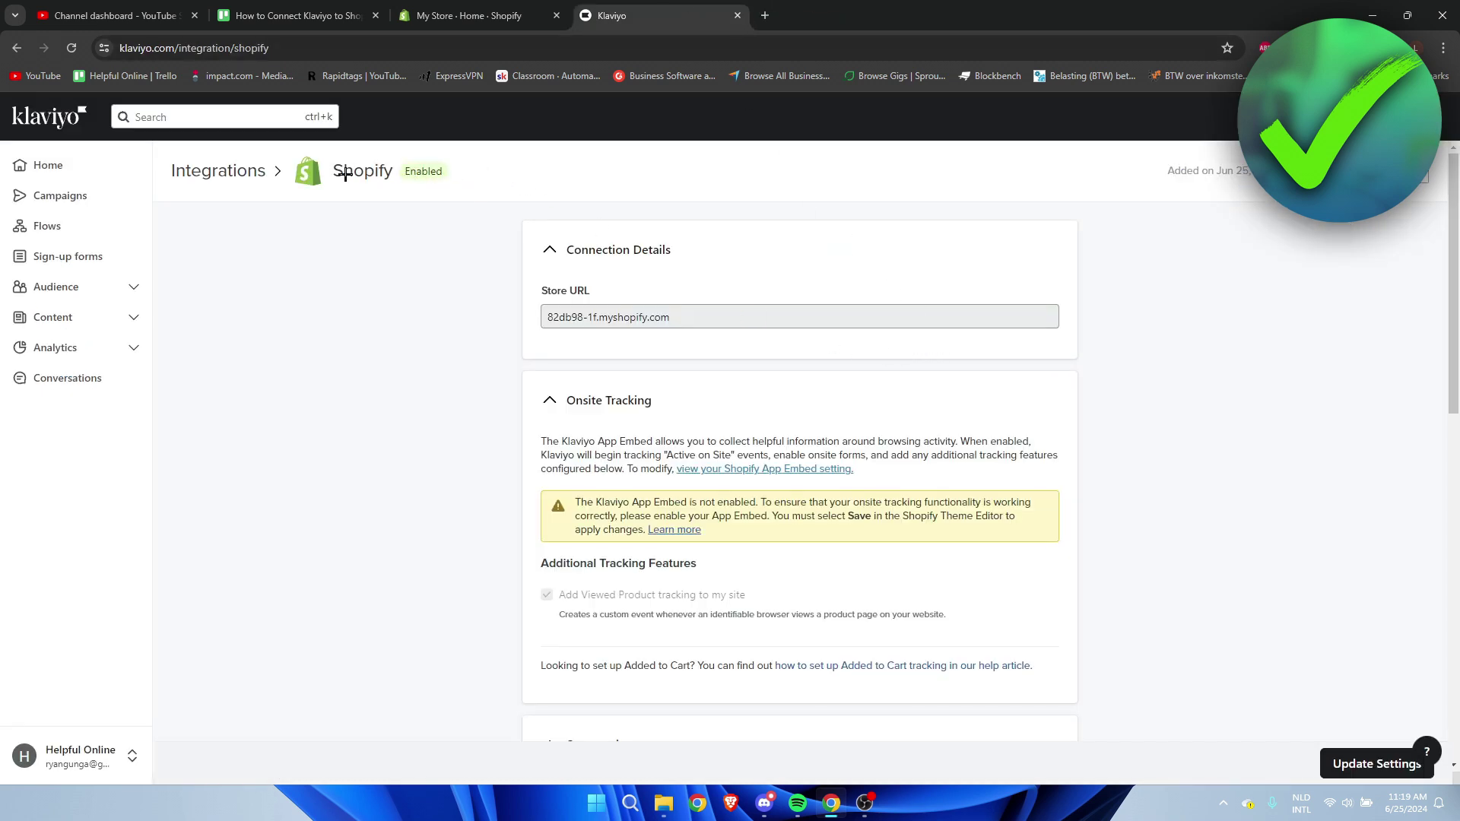
{"action": "left_click_drag", "start_coordinate": [335, 169], "coordinate": [405, 173]}
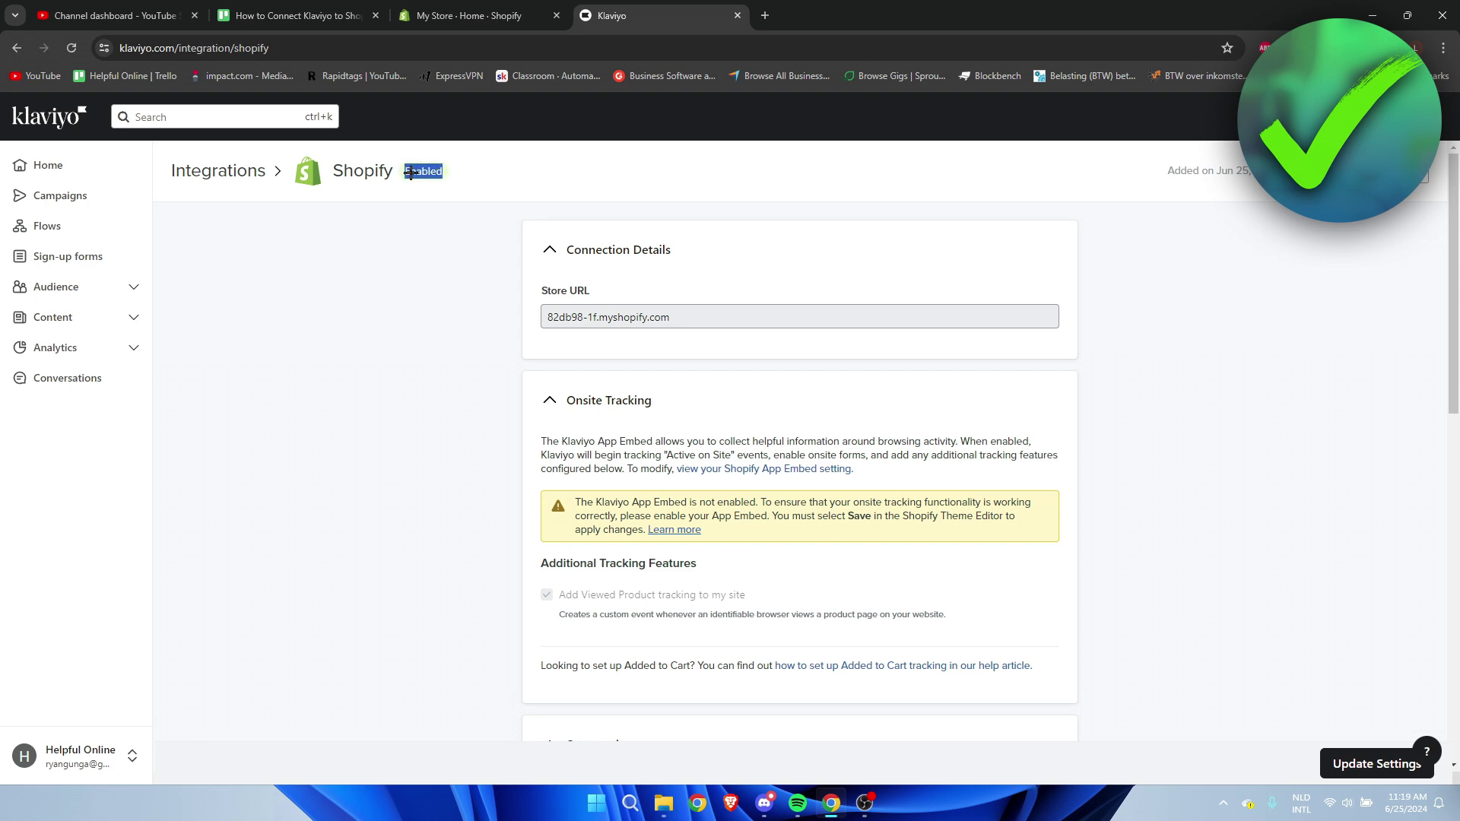
{"action": "left_click", "coordinate": [407, 173]}
{"action": "scroll", "coordinate": [1153, 492], "scroll_direction": "down", "scroll_amount": 10}
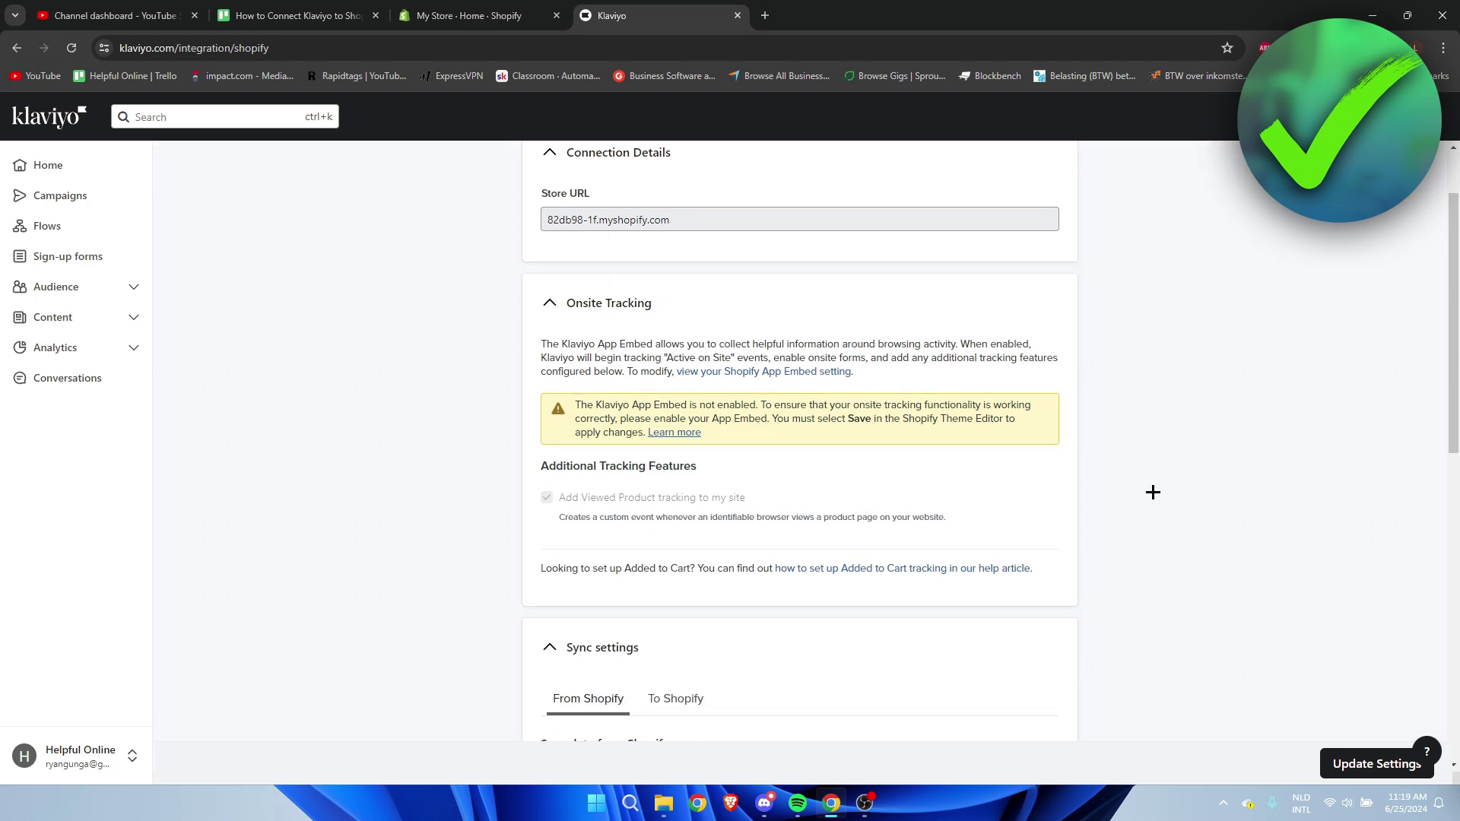
{"action": "scroll", "coordinate": [1153, 492], "scroll_direction": "up", "scroll_amount": 3}
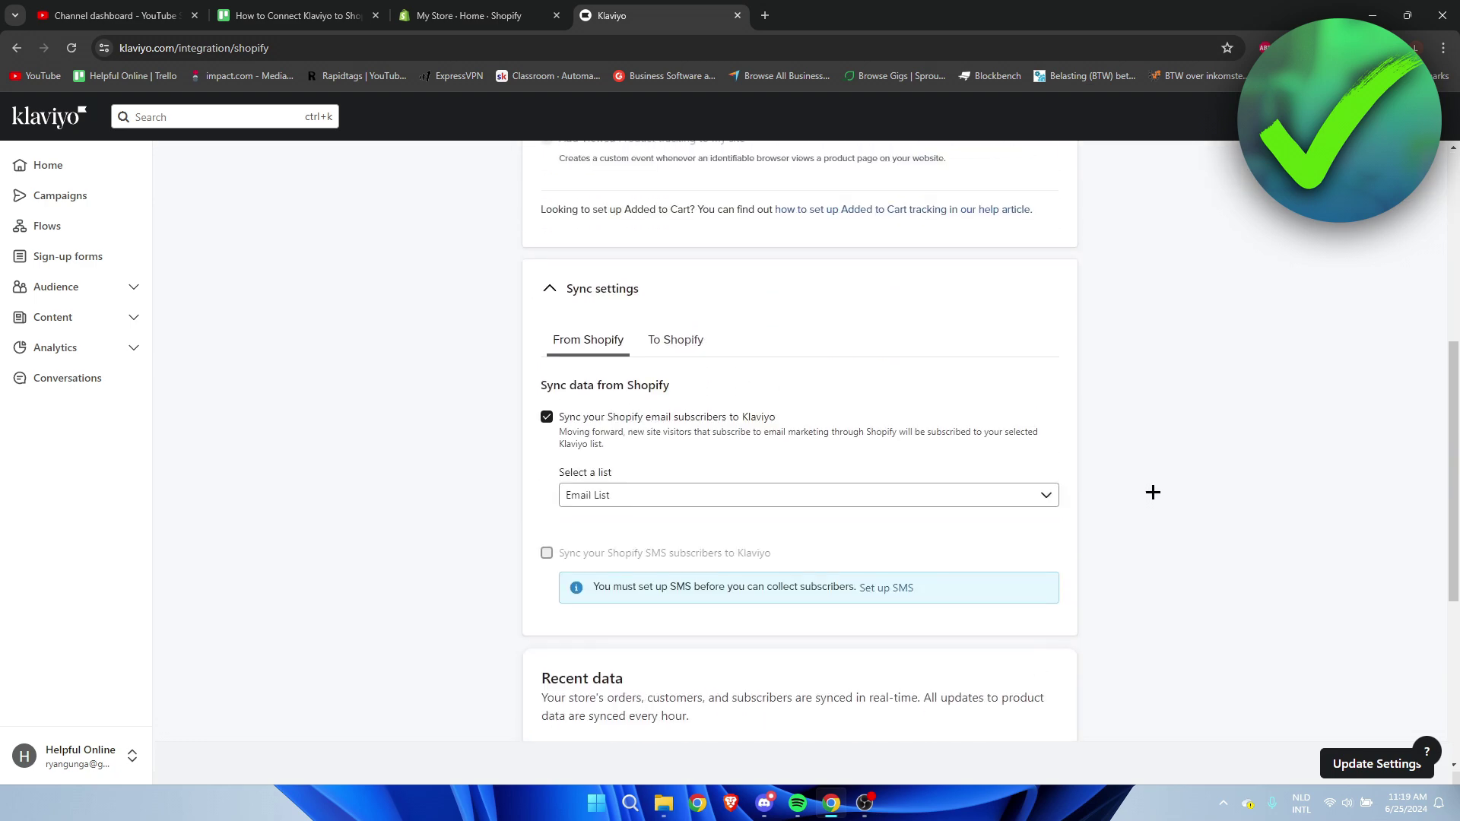
{"action": "left_click", "coordinate": [673, 339]}
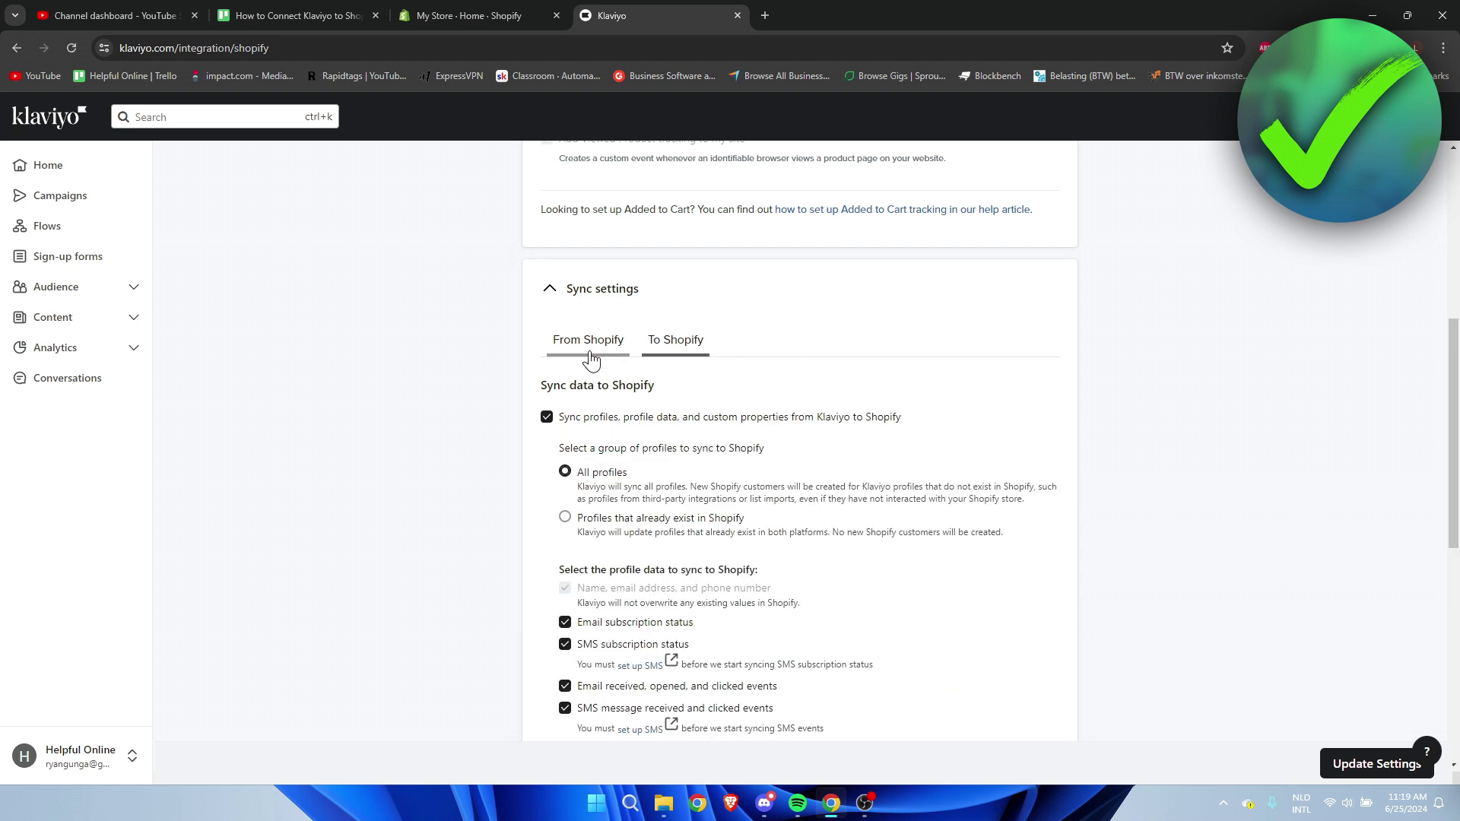
{"action": "left_click", "coordinate": [588, 341]}
{"action": "scroll", "coordinate": [1090, 443], "scroll_direction": "down", "scroll_amount": 4}
{"action": "scroll", "coordinate": [1090, 443], "scroll_direction": "down", "scroll_amount": 1}
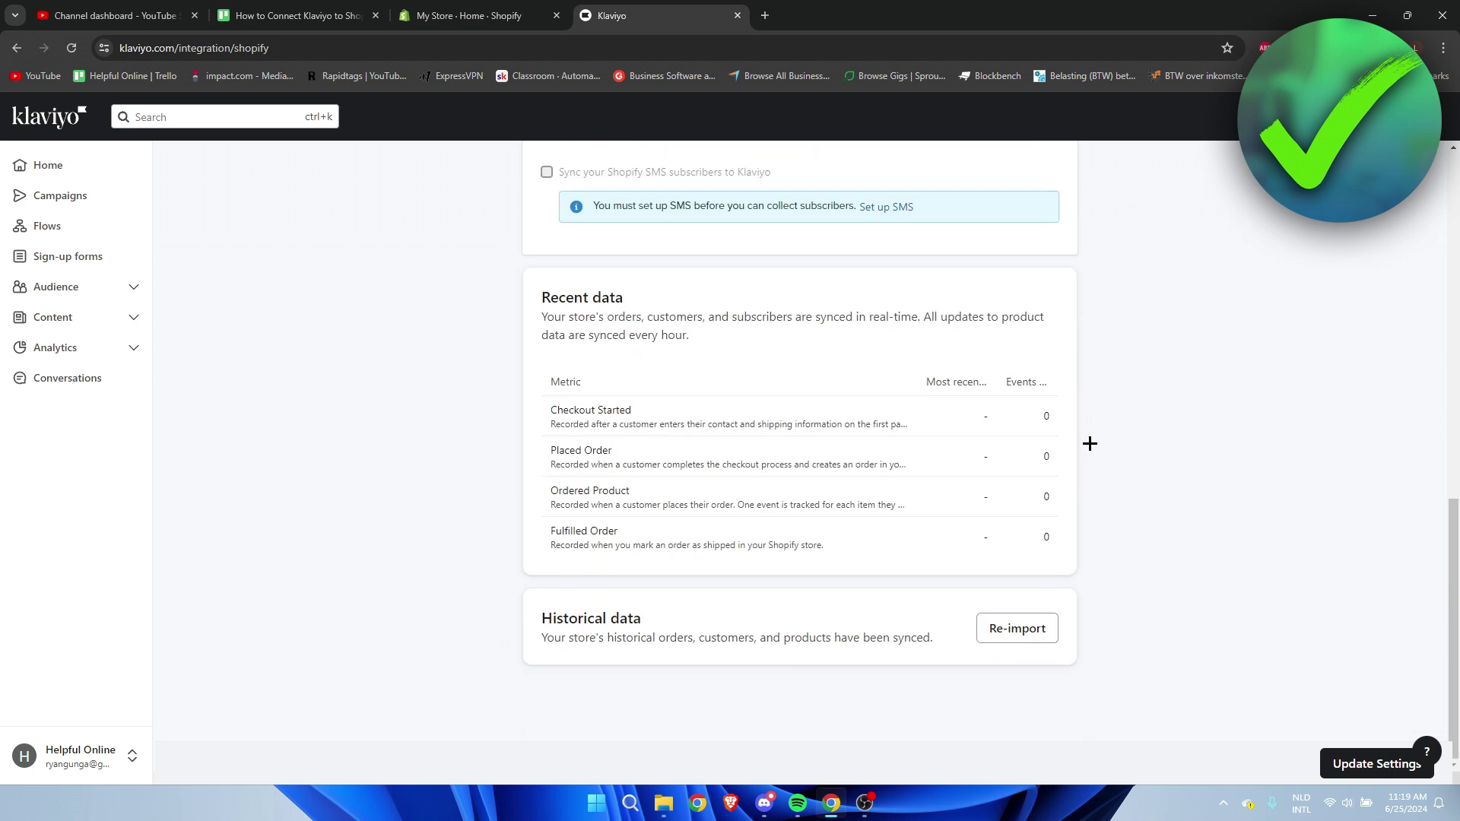
Save the updated Shopify integration settings and confirm the integration update.
{"action": "left_click", "coordinate": [1377, 764]}
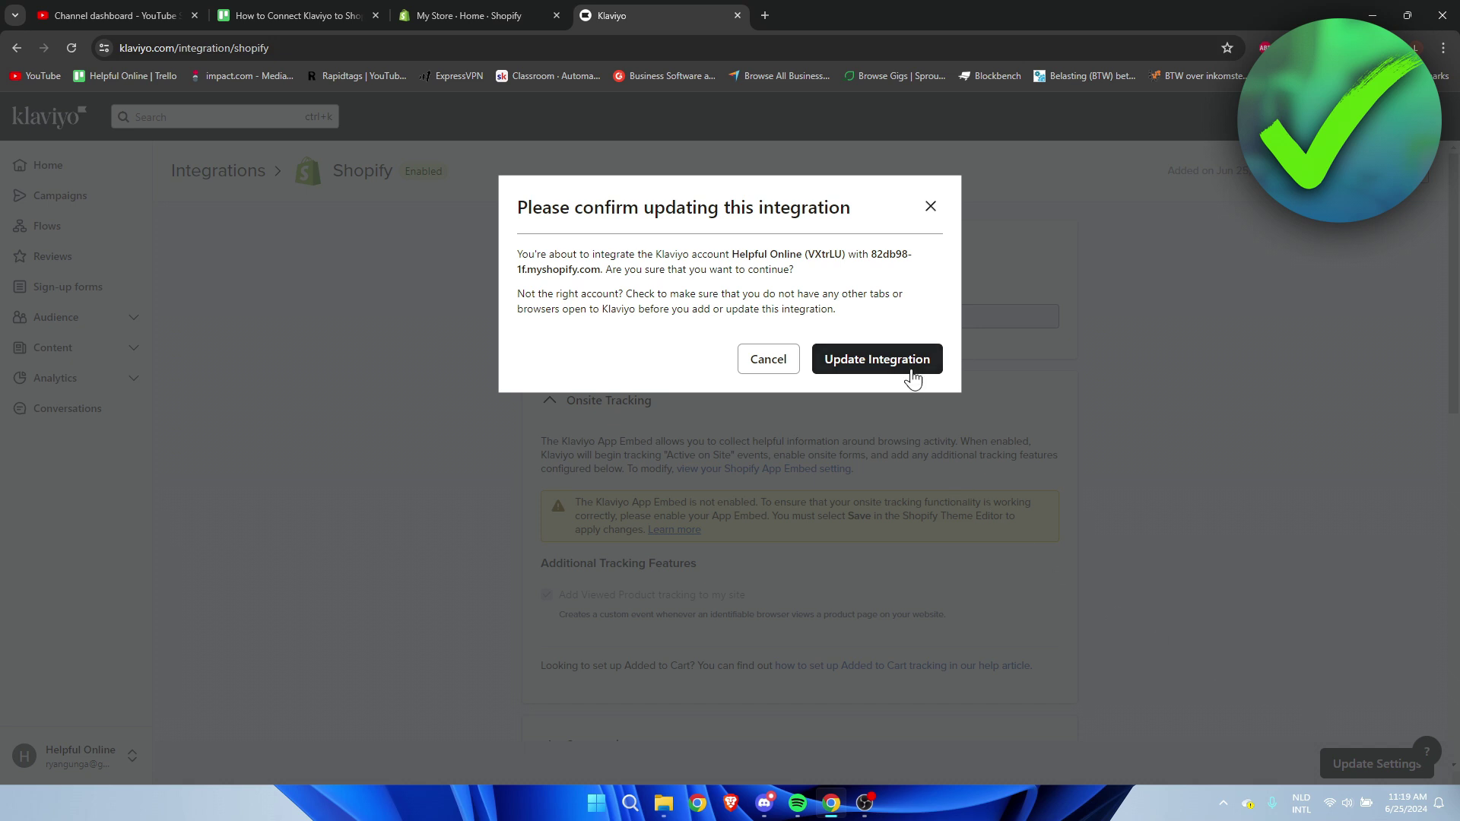
{"action": "left_click", "coordinate": [885, 366]}
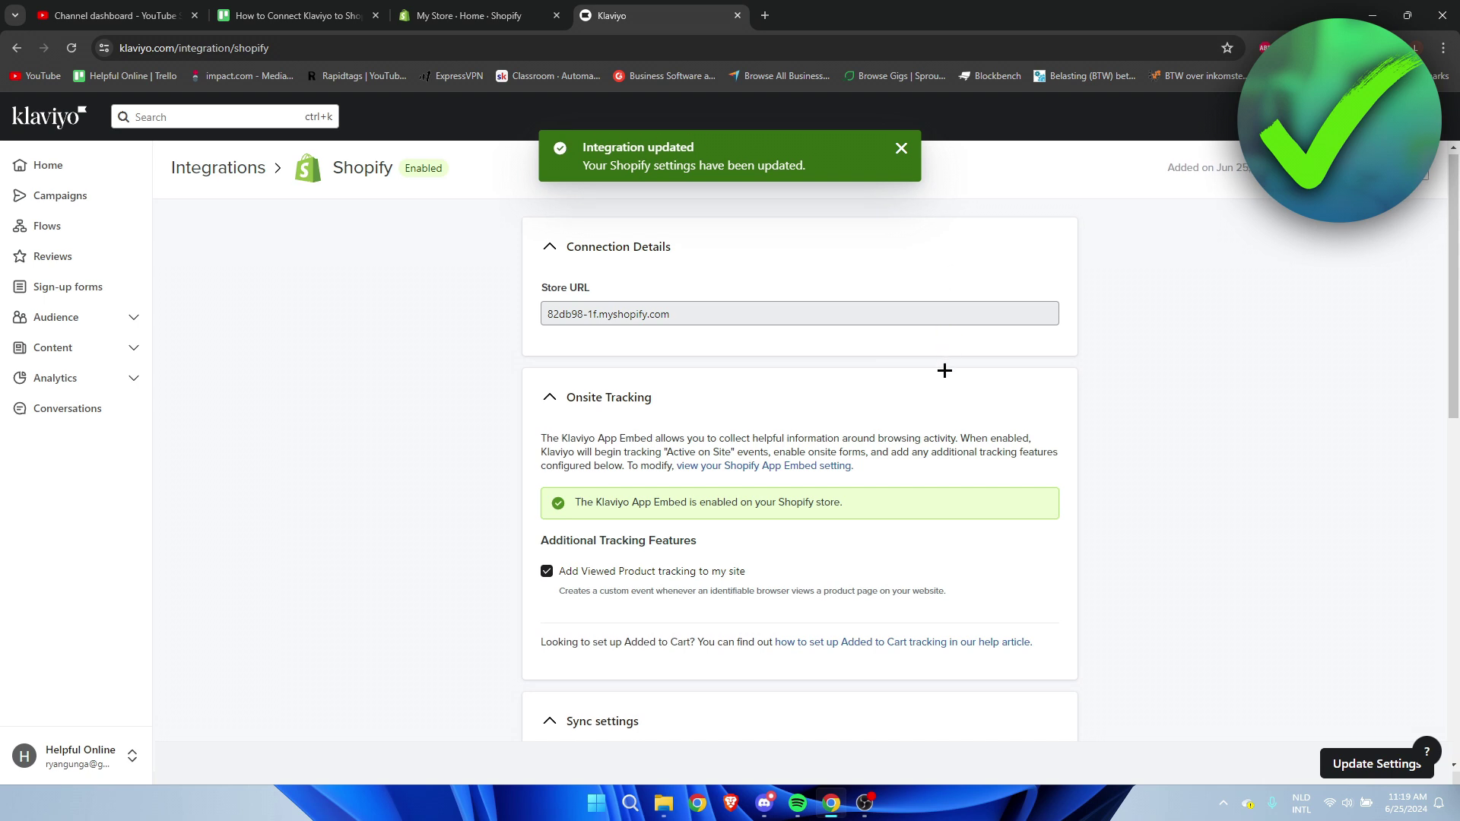
{"action": "scroll", "coordinate": [946, 368], "scroll_direction": "down", "scroll_amount": 2}
{"action": "left_click_drag", "start_coordinate": [579, 354], "coordinate": [855, 355]}
{"action": "left_click", "coordinate": [858, 355]}
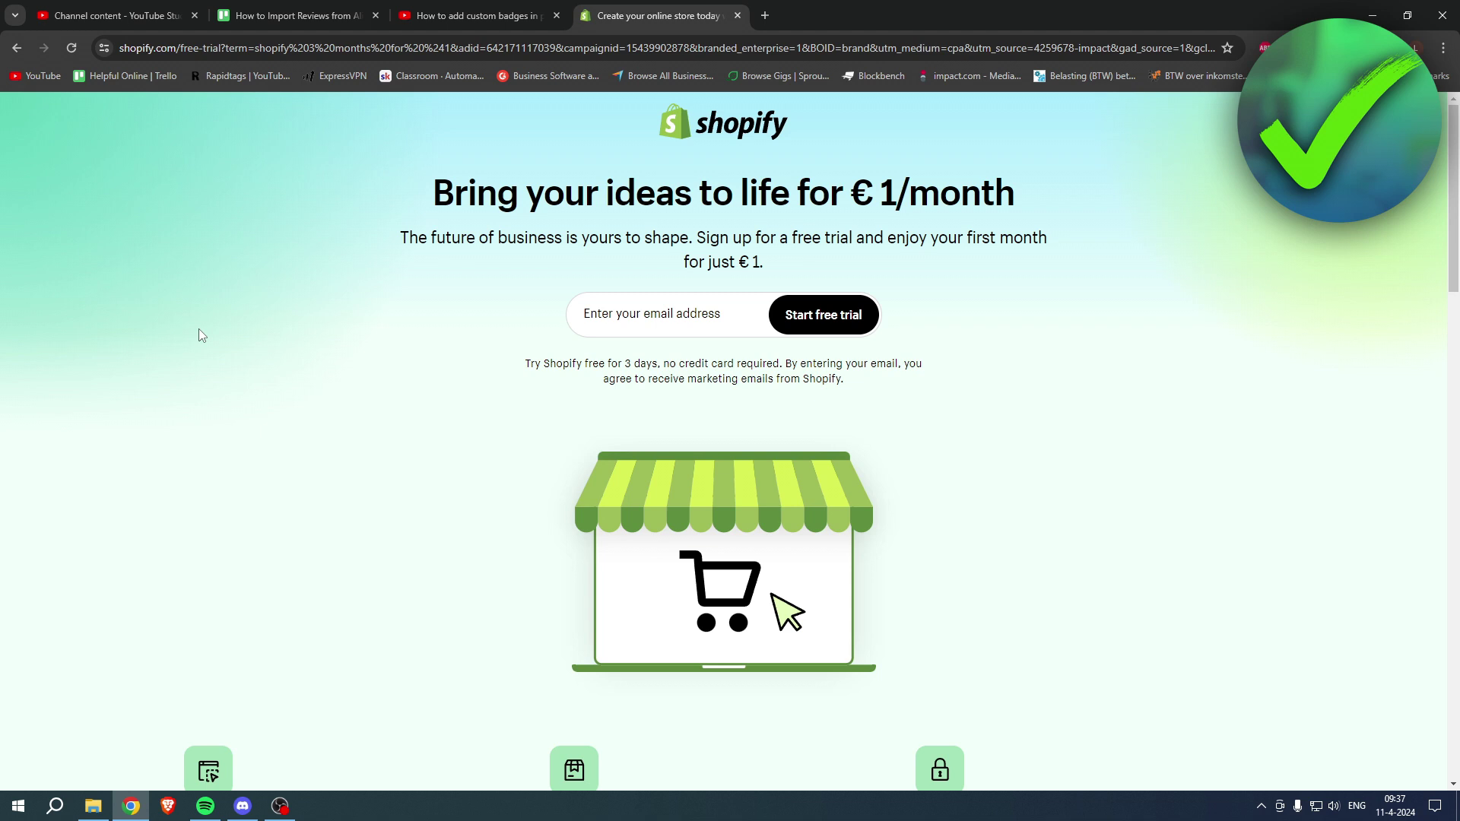
{"action": "left_click_drag", "start_coordinate": [413, 207], "coordinate": [1013, 189]}
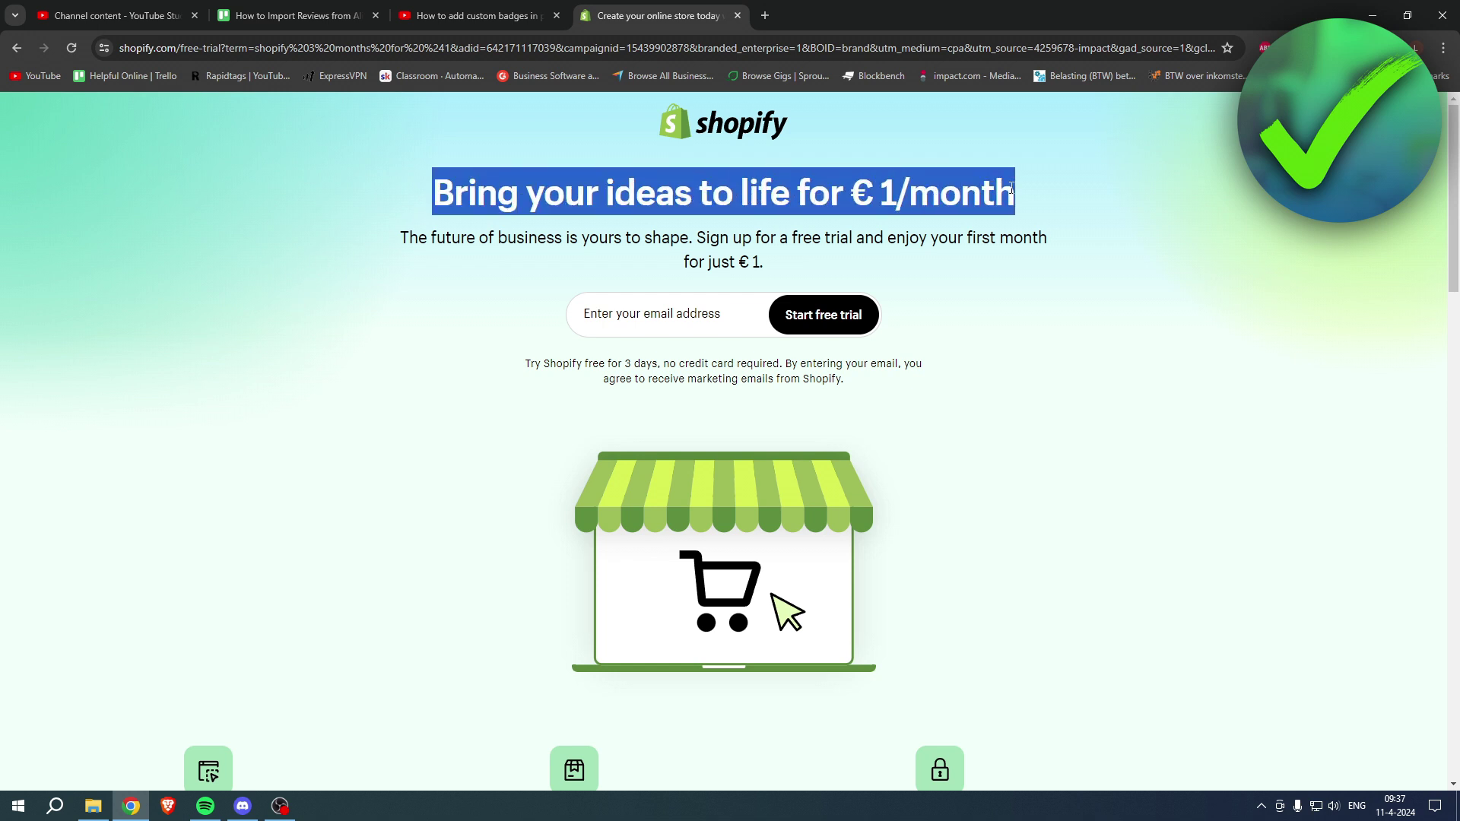
{"action": "left_click", "coordinate": [1011, 194]}
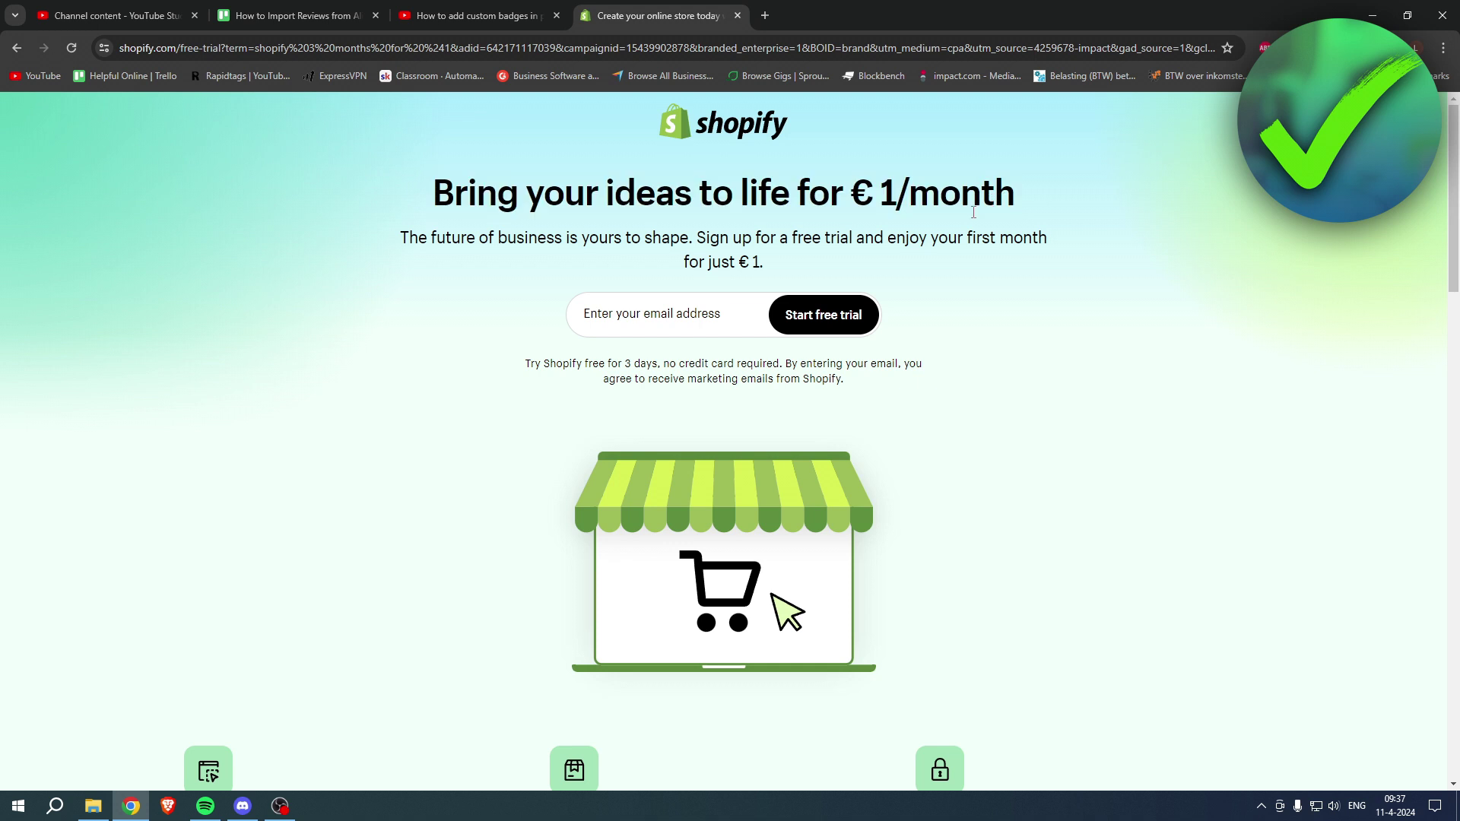
{"action": "left_click_drag", "start_coordinate": [705, 240], "coordinate": [1055, 243]}
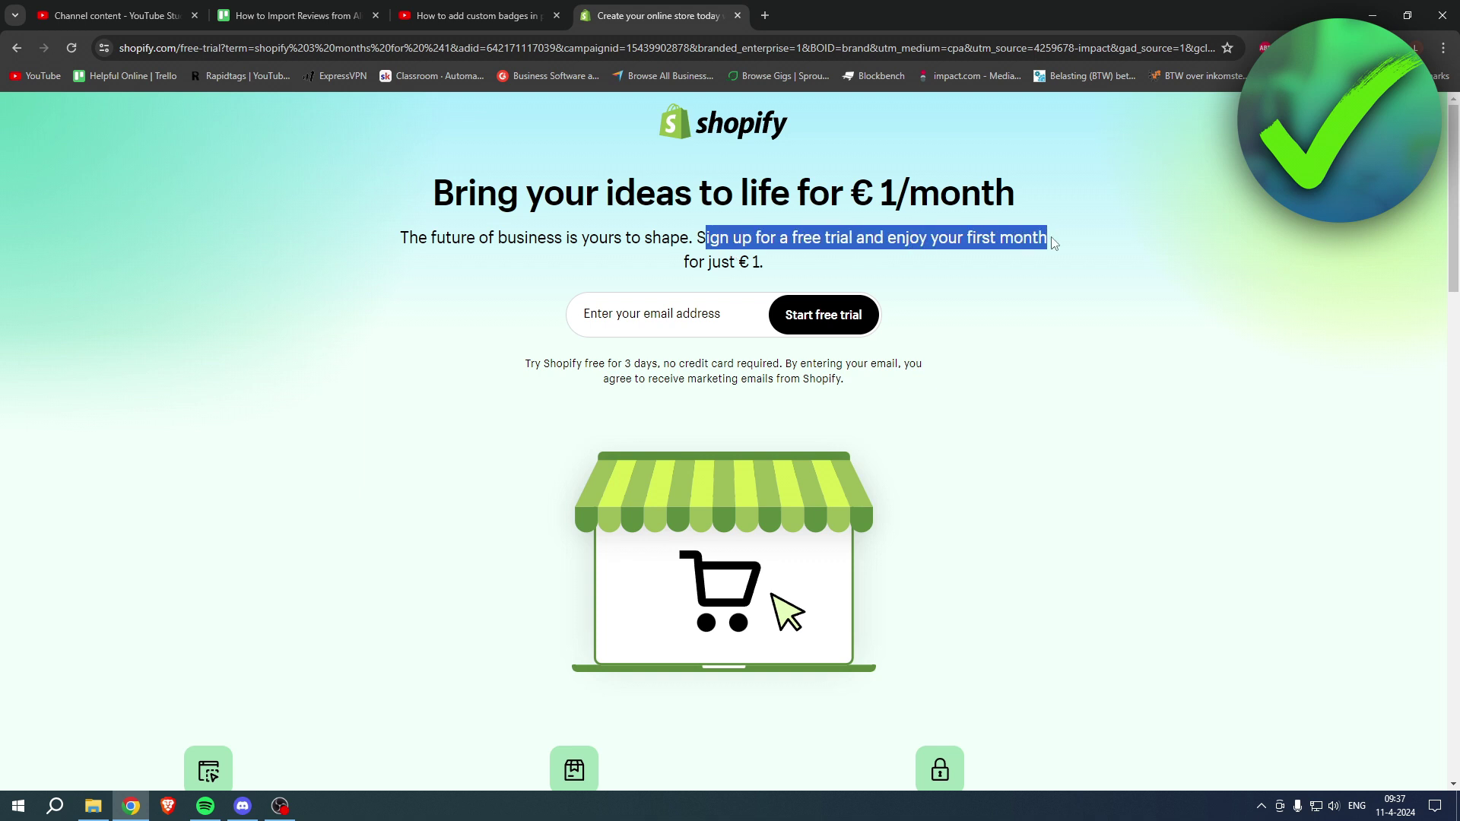
{"action": "left_click_drag", "start_coordinate": [684, 263], "coordinate": [769, 267]}
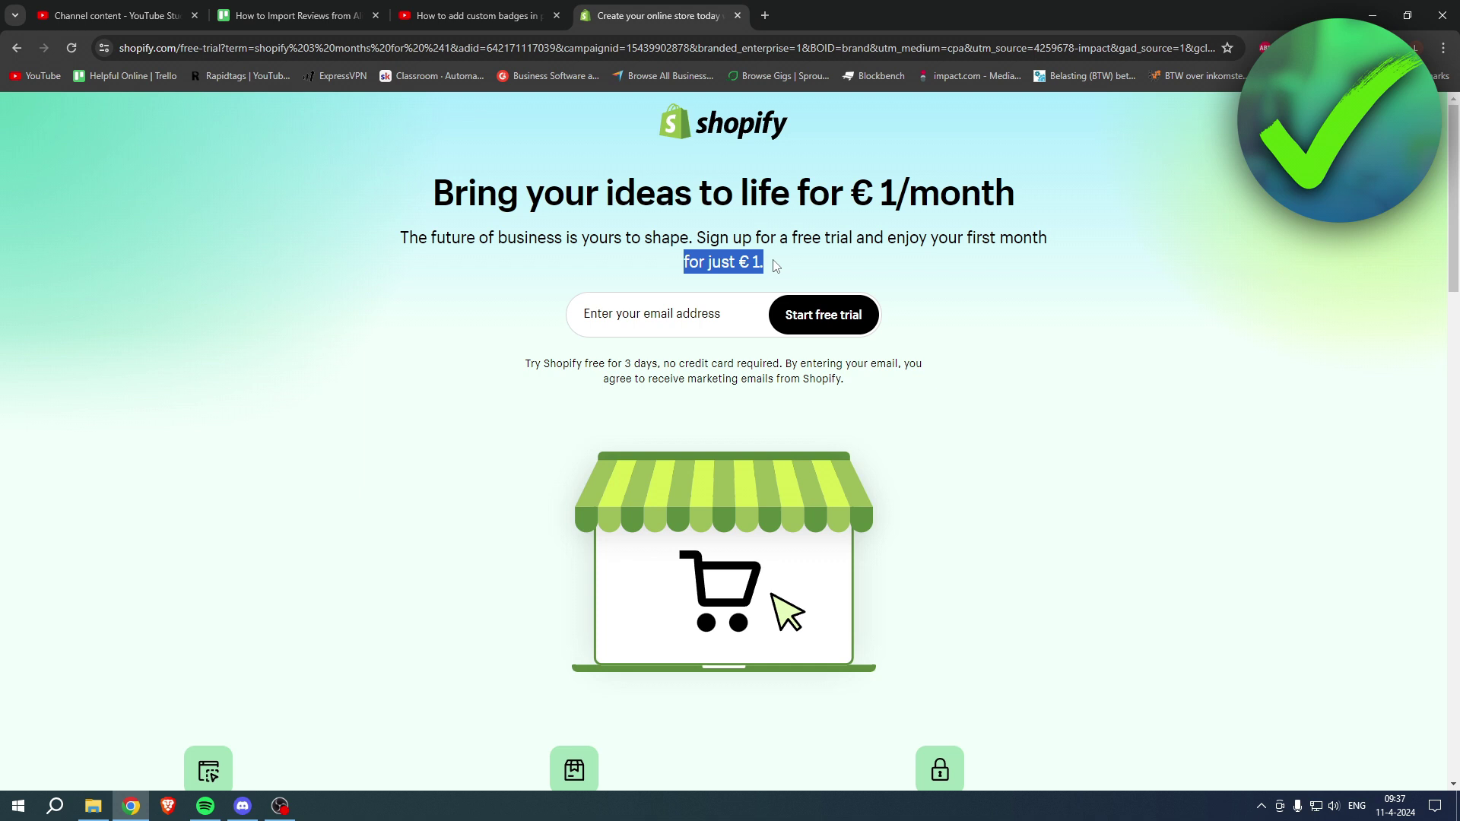
{"action": "left_click", "coordinate": [776, 266]}
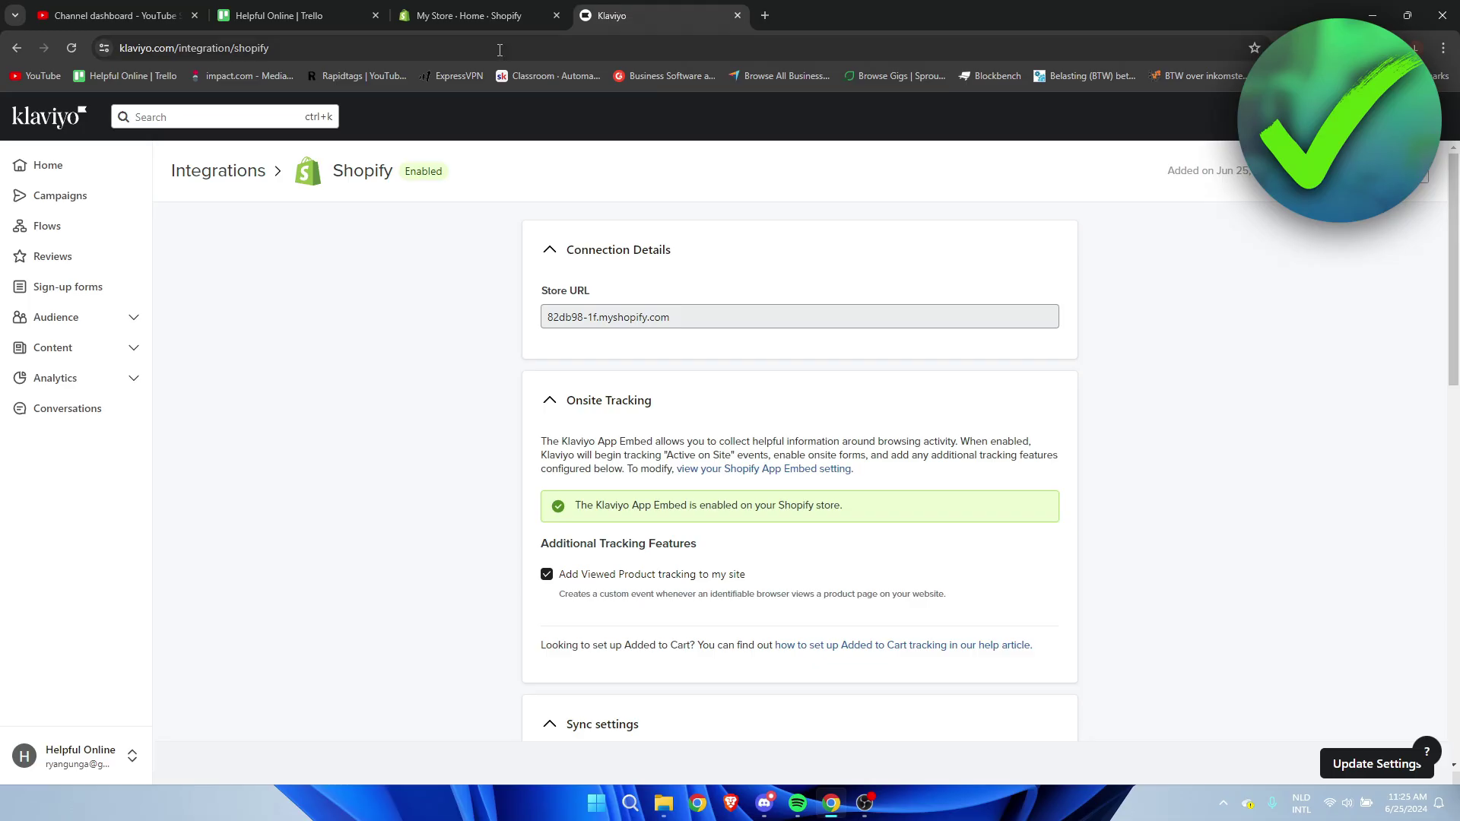
Return to the Klaviyo home dashboard and show the audience options.
{"action": "left_click", "coordinate": [57, 171]}
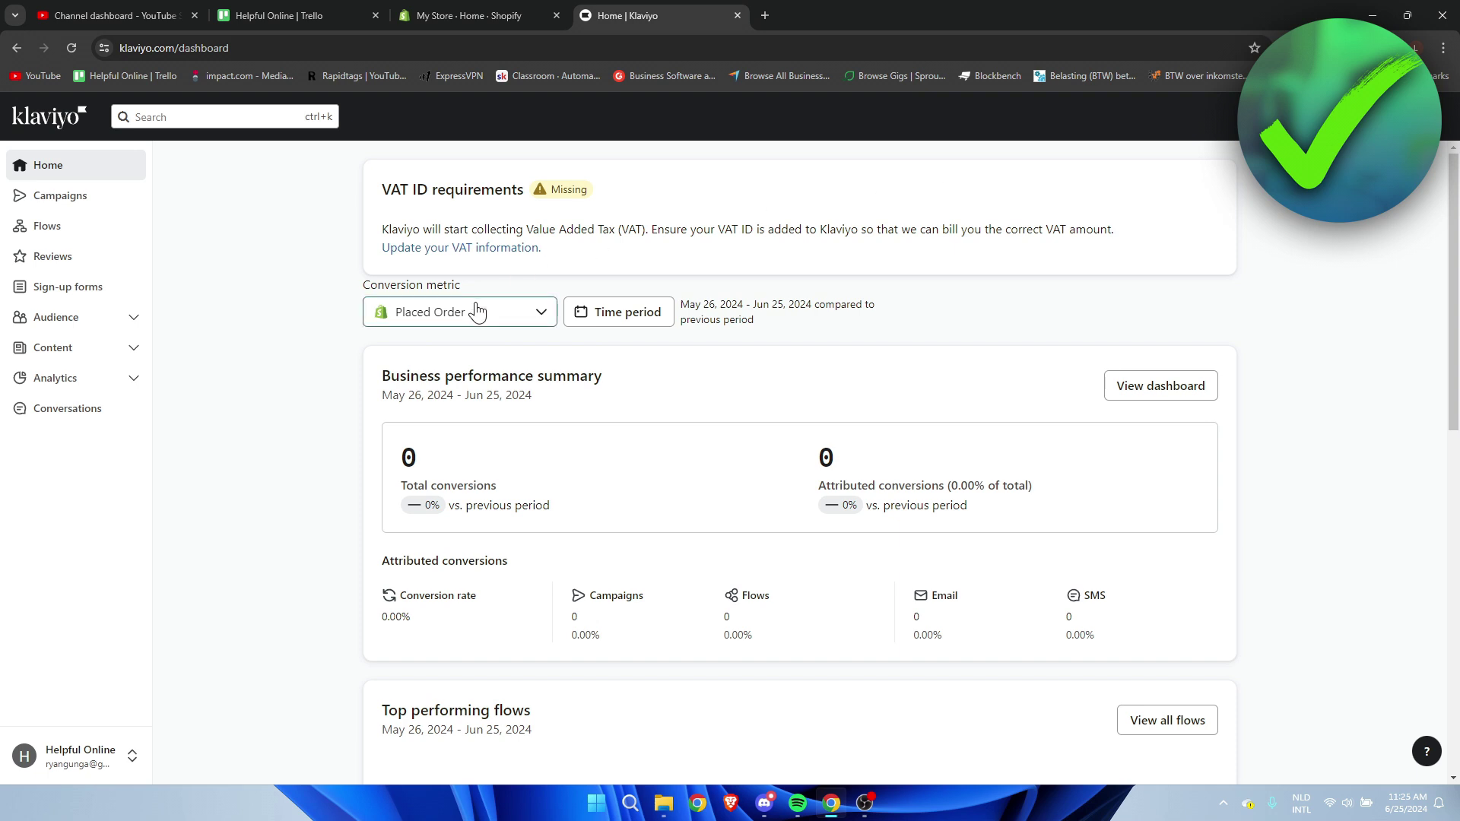
{"action": "left_click", "coordinate": [143, 329]}
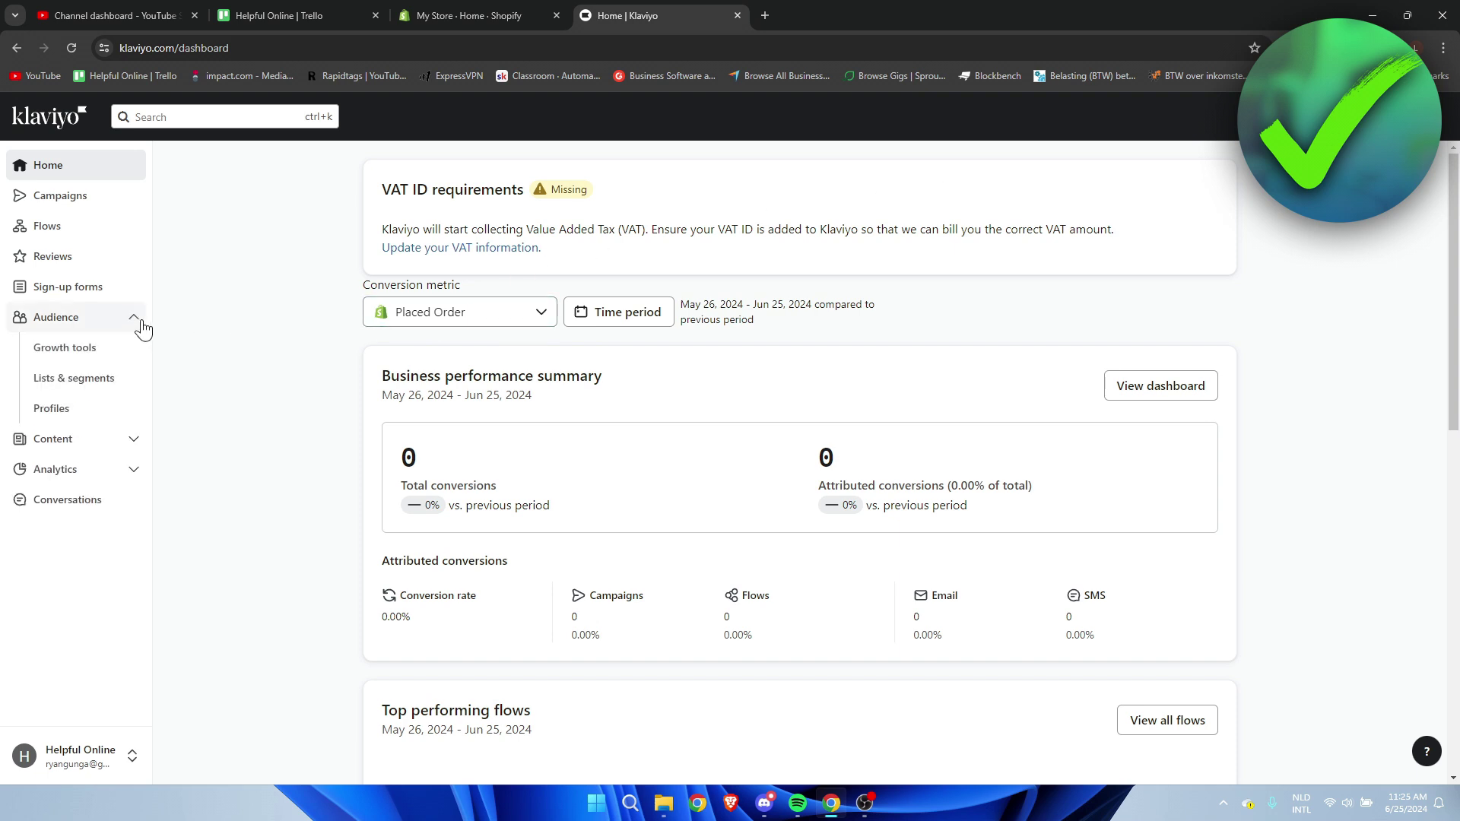
Go to Lists & segments and open the Email List, which has 0 members.
{"action": "left_click", "coordinate": [89, 388]}
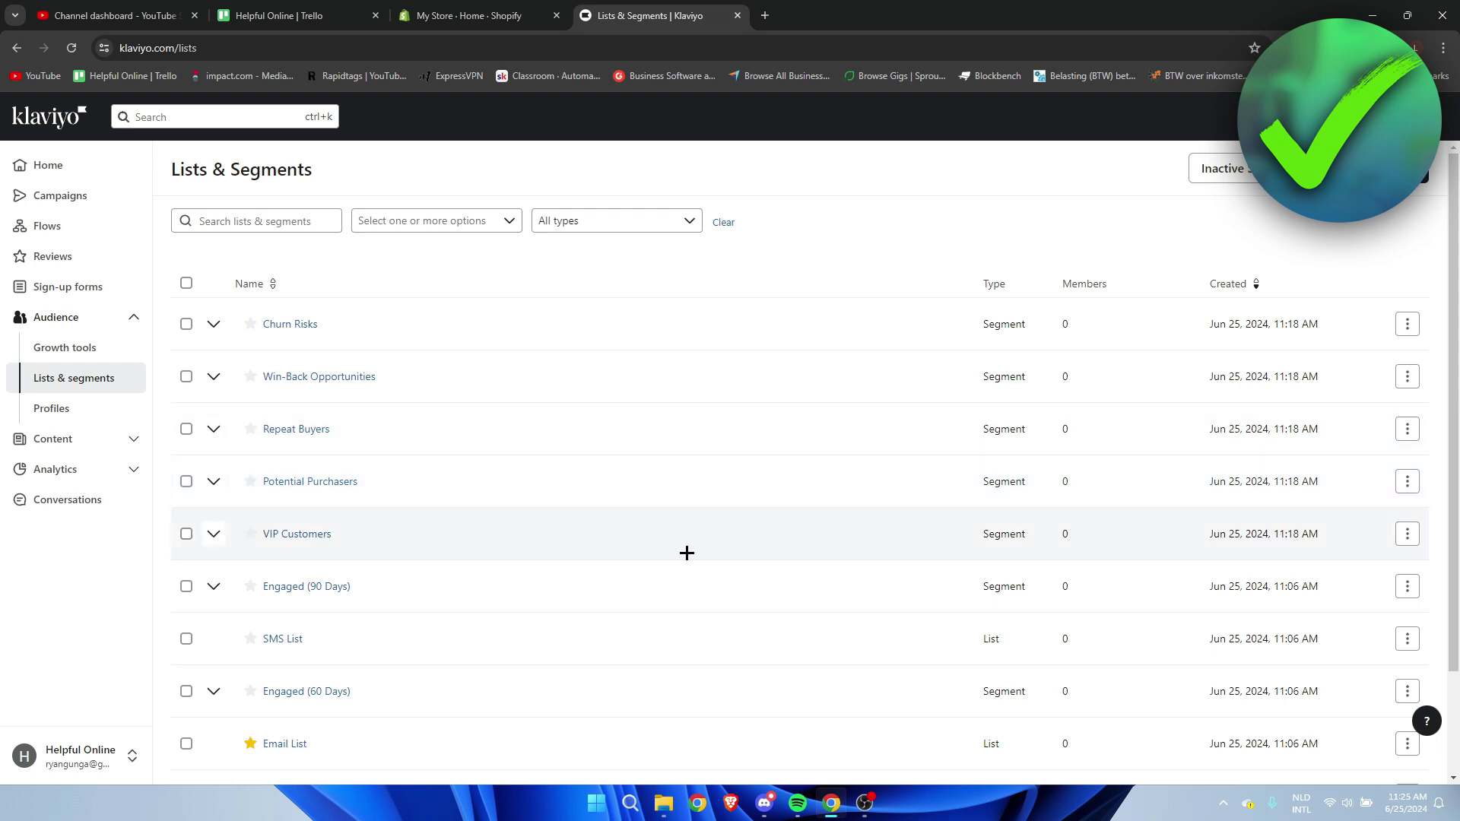
{"action": "scroll", "coordinate": [751, 559], "scroll_direction": "down", "scroll_amount": 2}
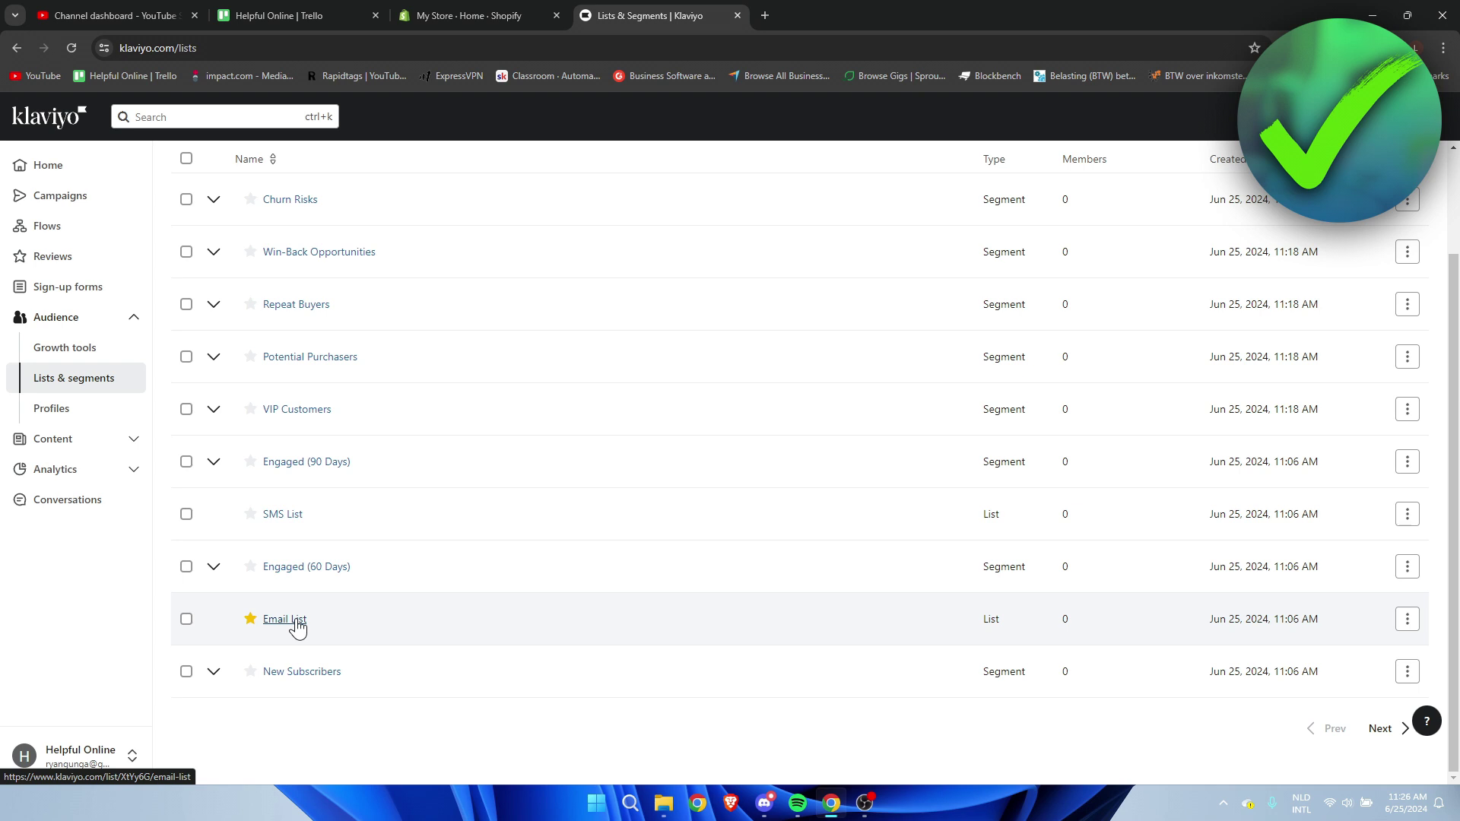
{"action": "left_click", "coordinate": [297, 628]}
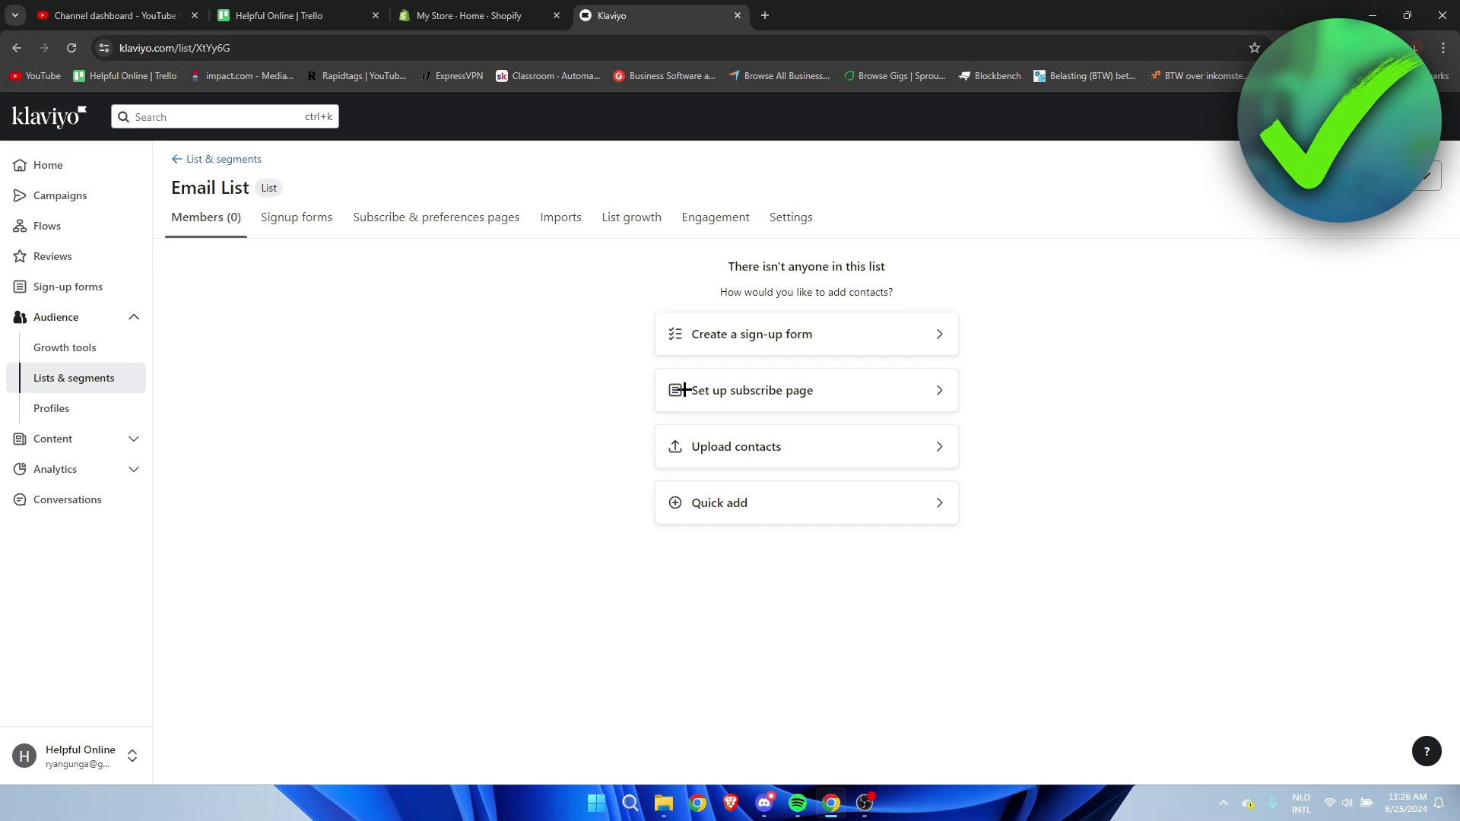
In the Email List's Consent settings, switch the opt-in process to Single opt-in.
{"action": "left_click", "coordinate": [792, 220]}
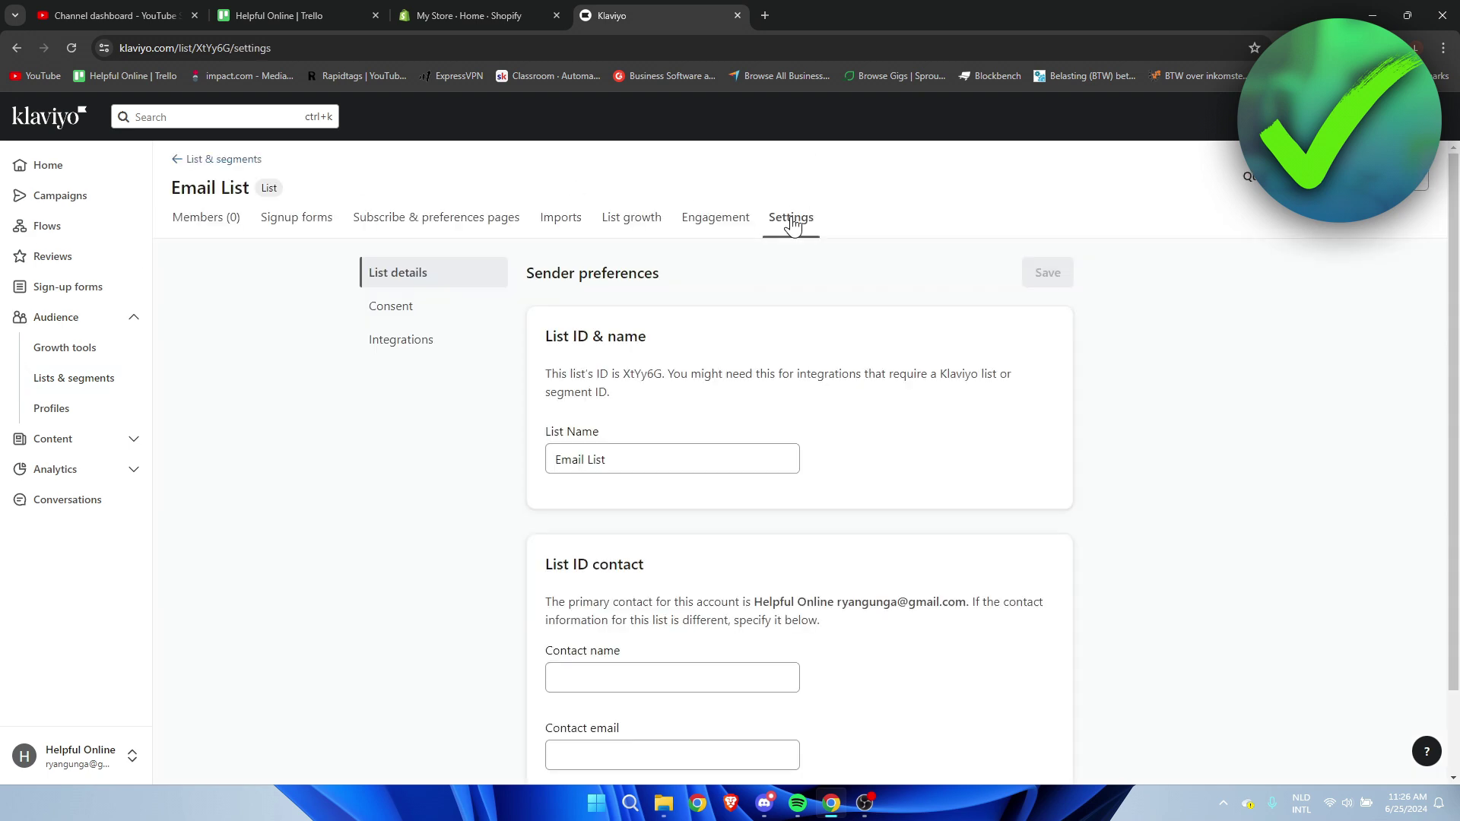
{"action": "left_click", "coordinate": [402, 317]}
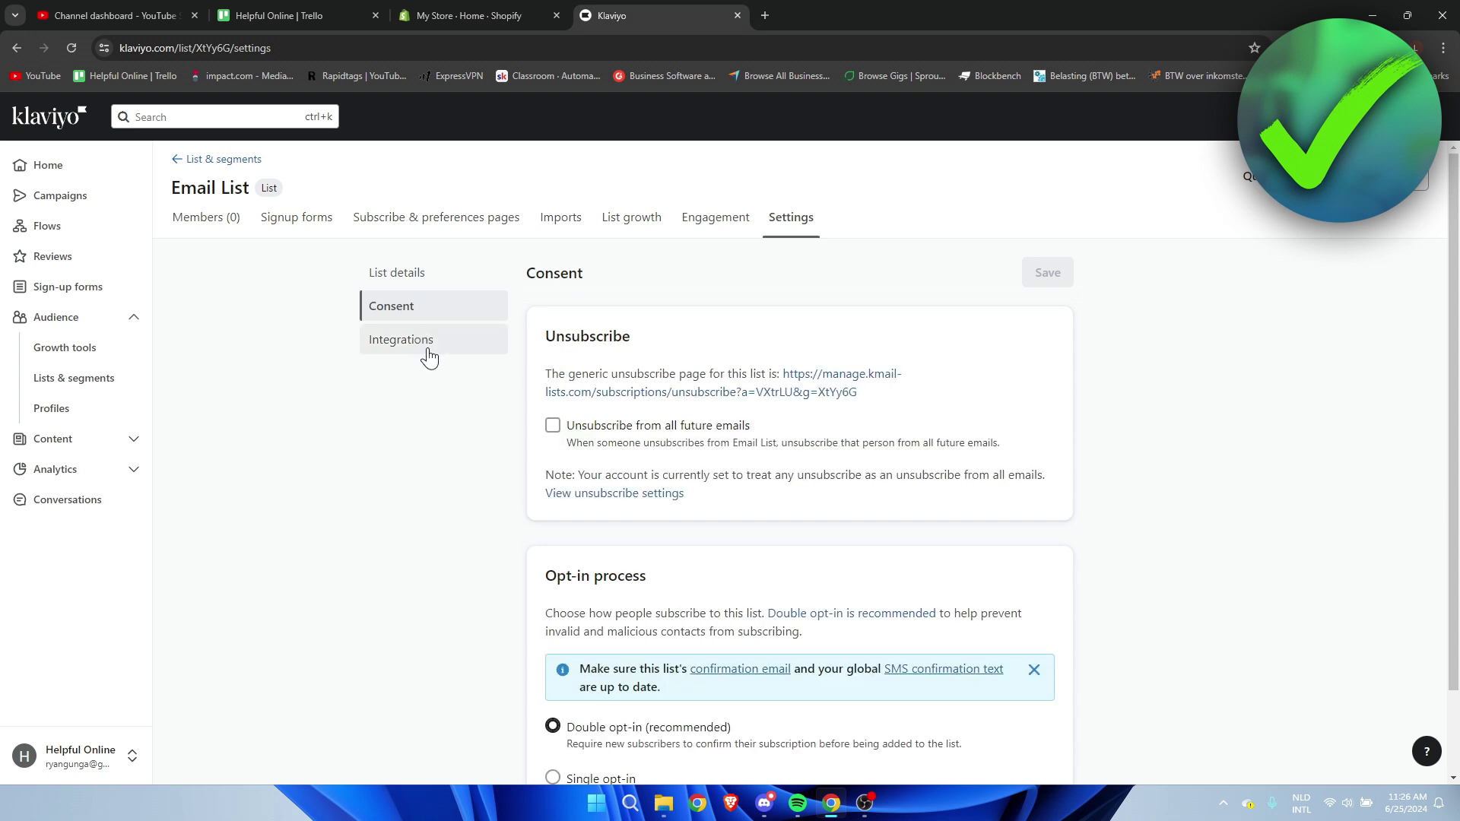
{"action": "scroll", "coordinate": [424, 358], "scroll_direction": "down", "scroll_amount": 1}
{"action": "left_click_drag", "start_coordinate": [556, 485], "coordinate": [701, 477]}
{"action": "left_click", "coordinate": [701, 478]}
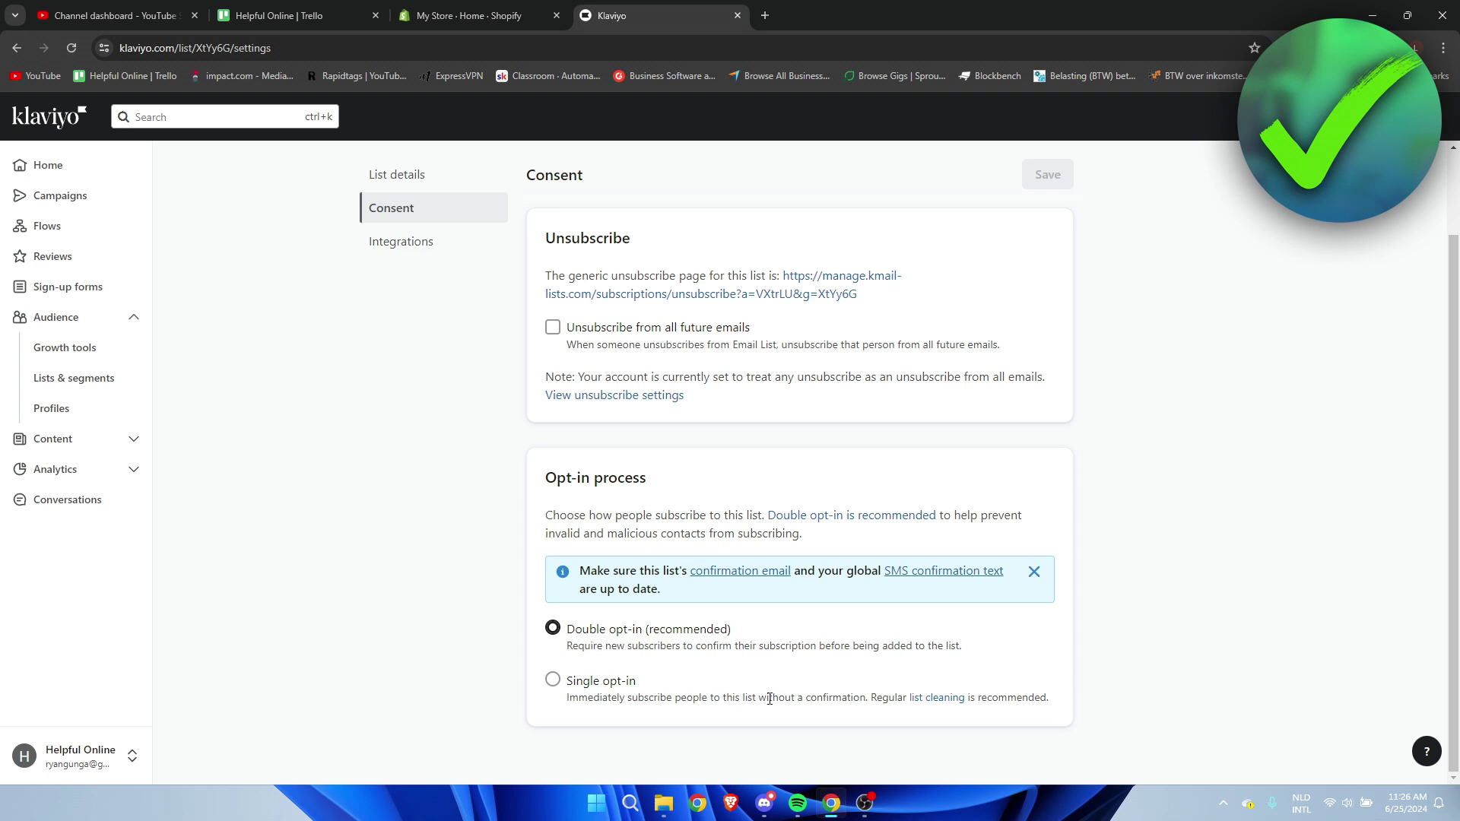
{"action": "left_click", "coordinate": [886, 701]}
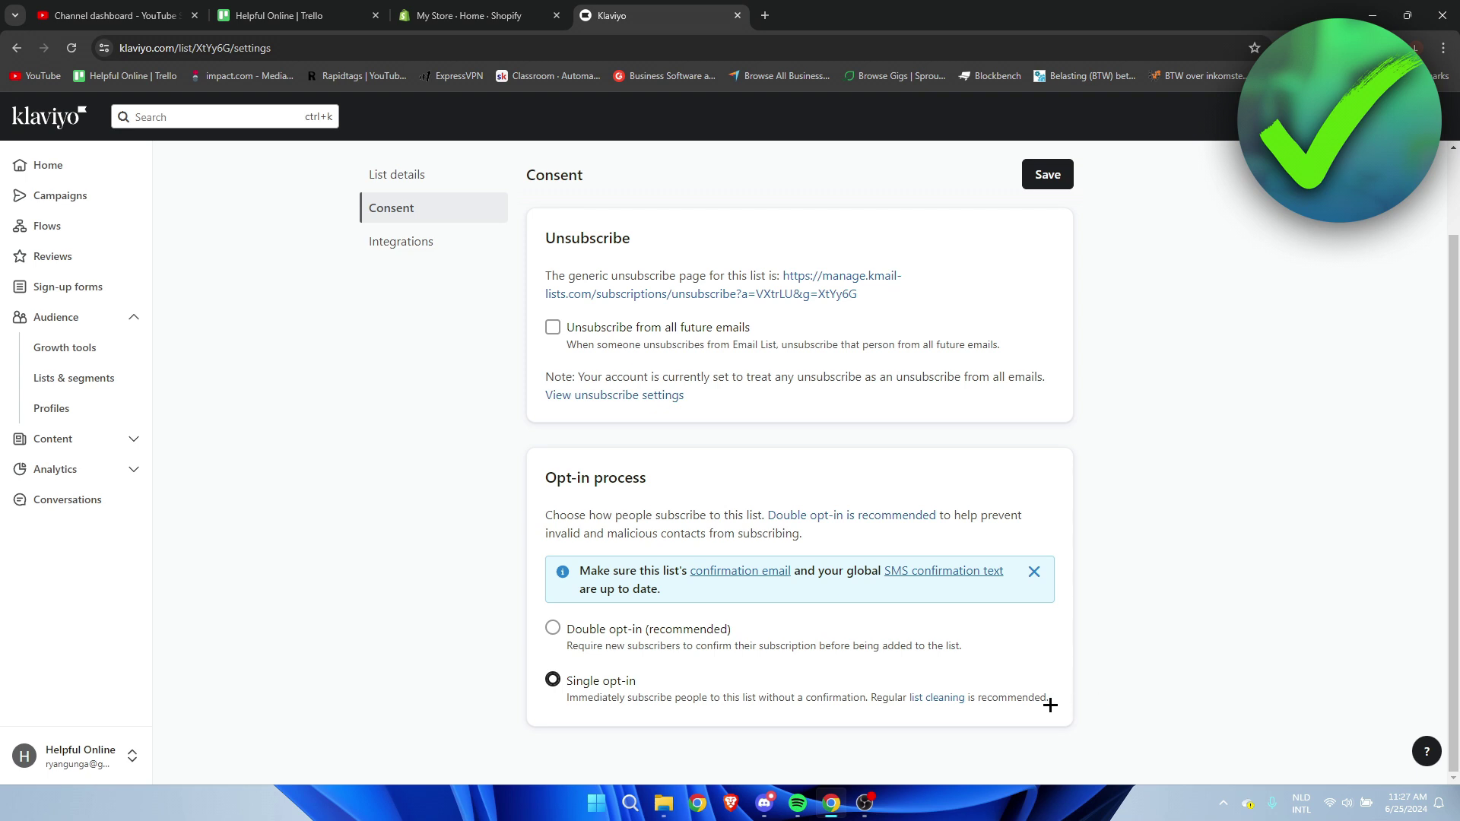
Save the Single opt-in consent setting and return to the Klaviyo Home dashboard.
{"action": "left_click", "coordinate": [1050, 179]}
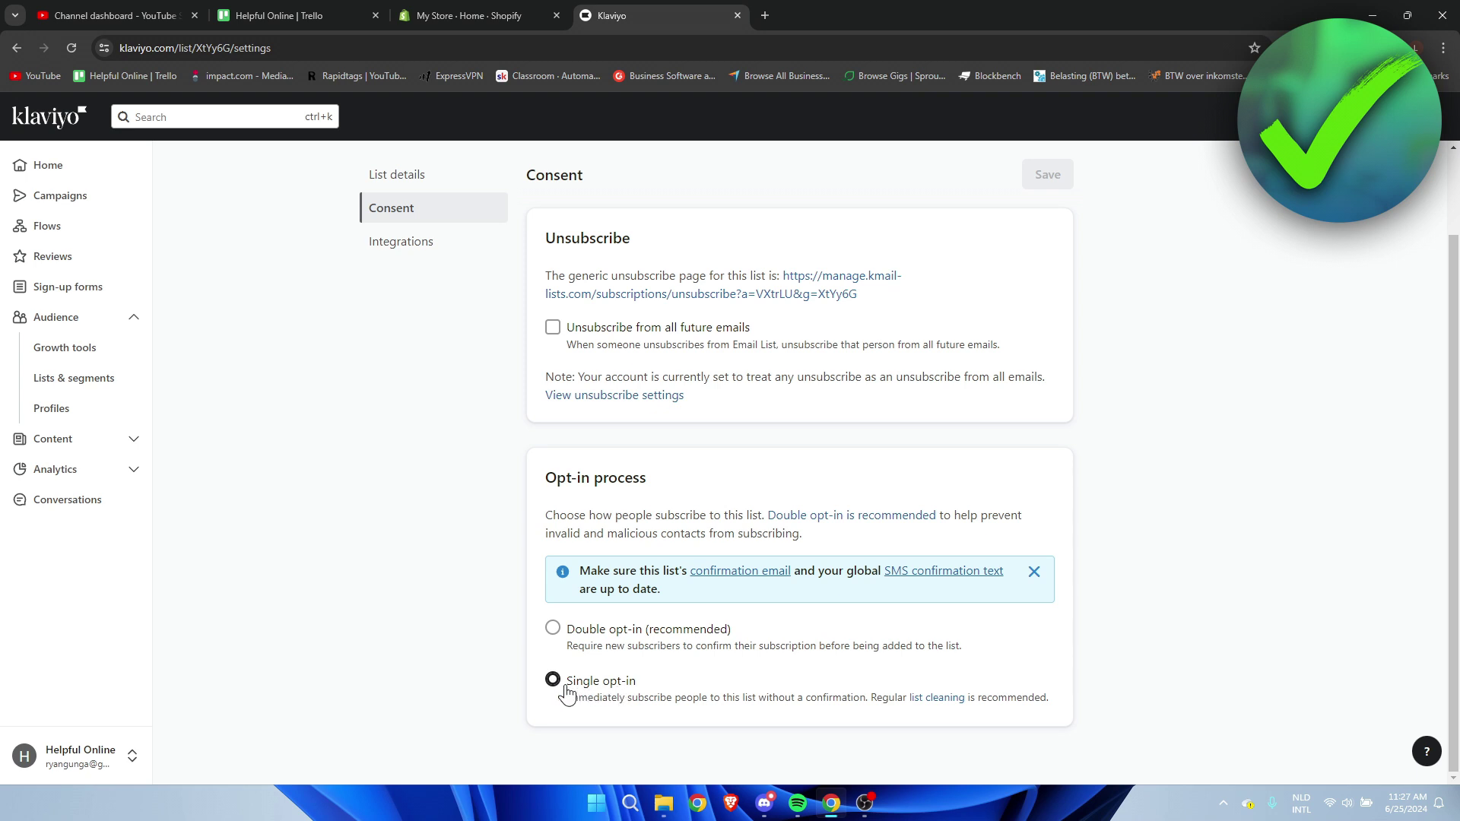
{"action": "left_click_drag", "start_coordinate": [567, 694], "coordinate": [1227, 702]}
{"action": "left_click", "coordinate": [1173, 703]}
{"action": "left_click_drag", "start_coordinate": [1001, 650], "coordinate": [454, 625]}
{"action": "left_click", "coordinate": [445, 624]}
{"action": "left_click", "coordinate": [86, 166]}
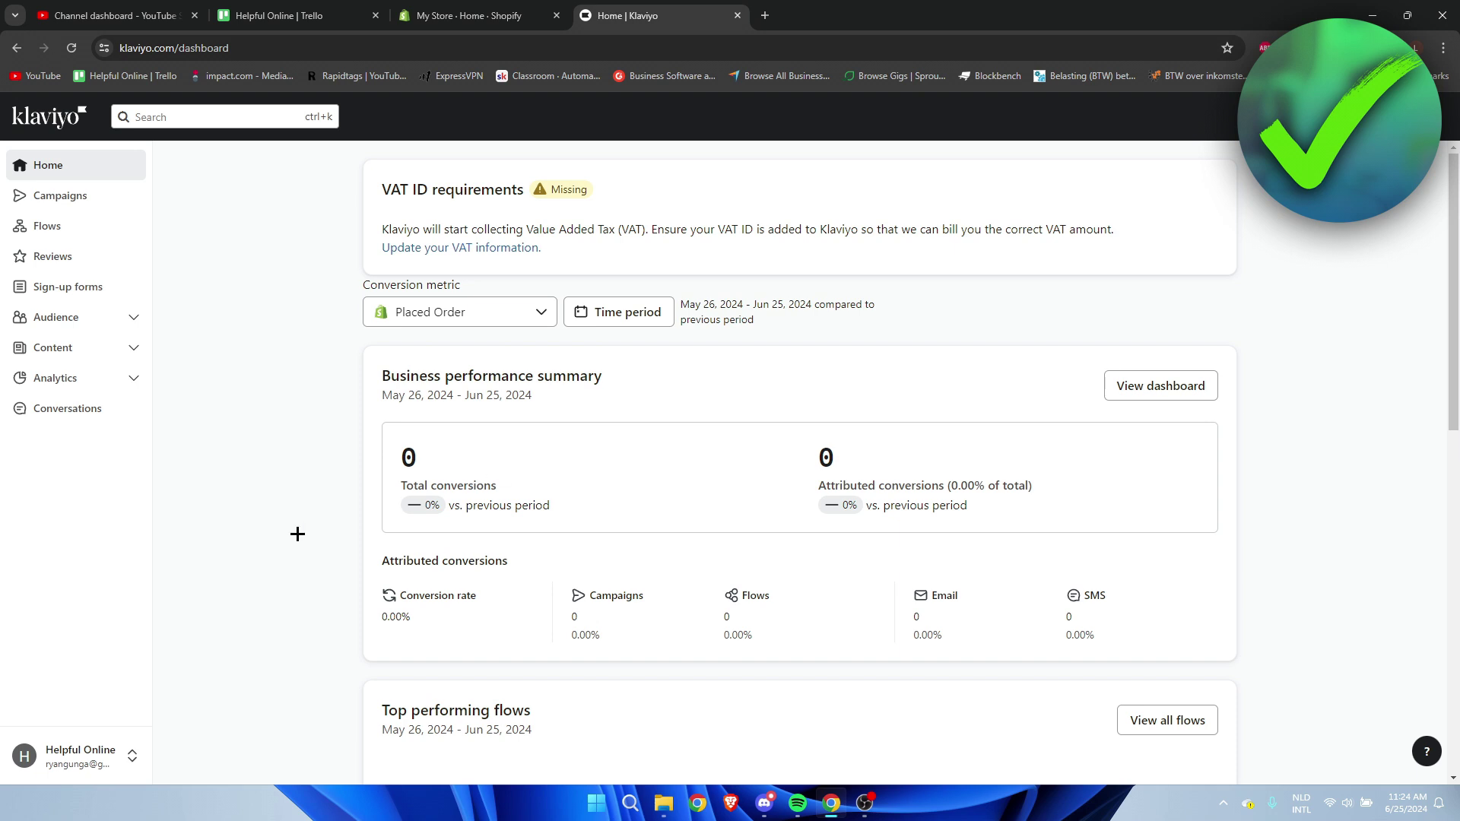
Open Integrations from the account menu and confirm Shopify shows Enabled.
{"action": "left_click", "coordinate": [132, 758]}
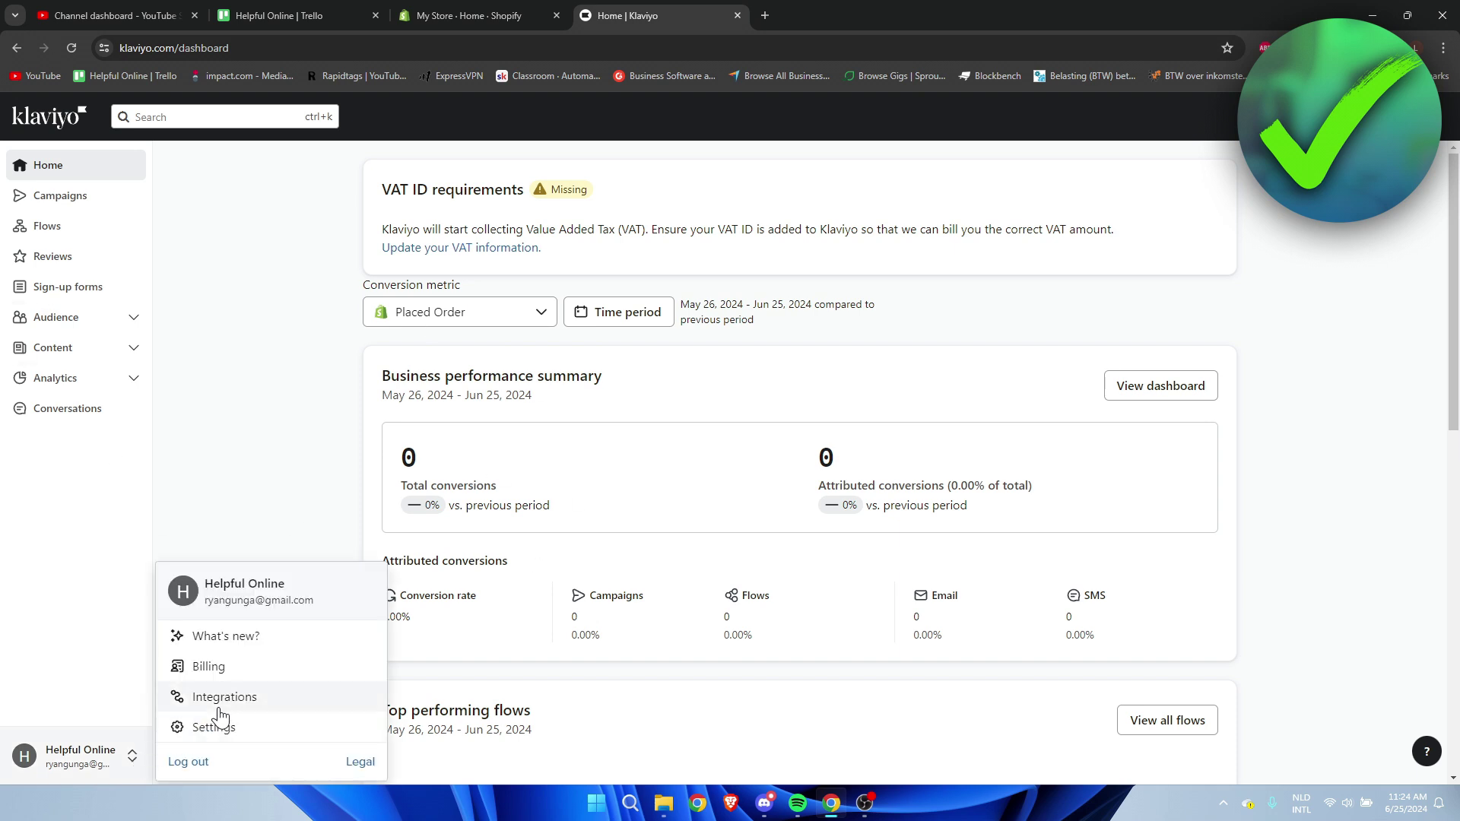
{"action": "left_click", "coordinate": [220, 694]}
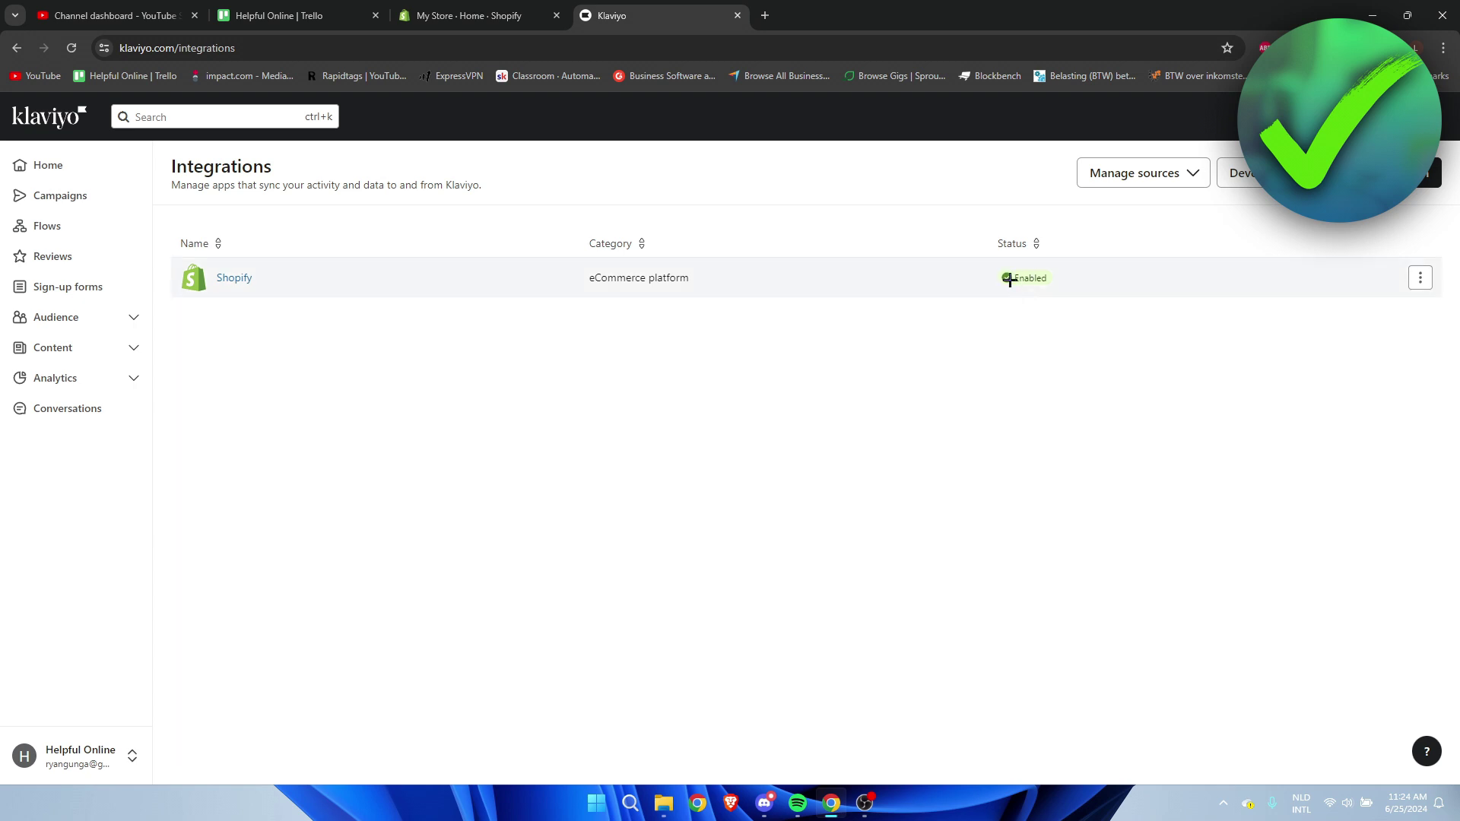
{"action": "left_click_drag", "start_coordinate": [1004, 274], "coordinate": [1053, 300]}
{"action": "left_click", "coordinate": [831, 329]}
Open the Shopify integration details and check its Enabled status and Onsite Tracking.
{"action": "left_click", "coordinate": [232, 279]}
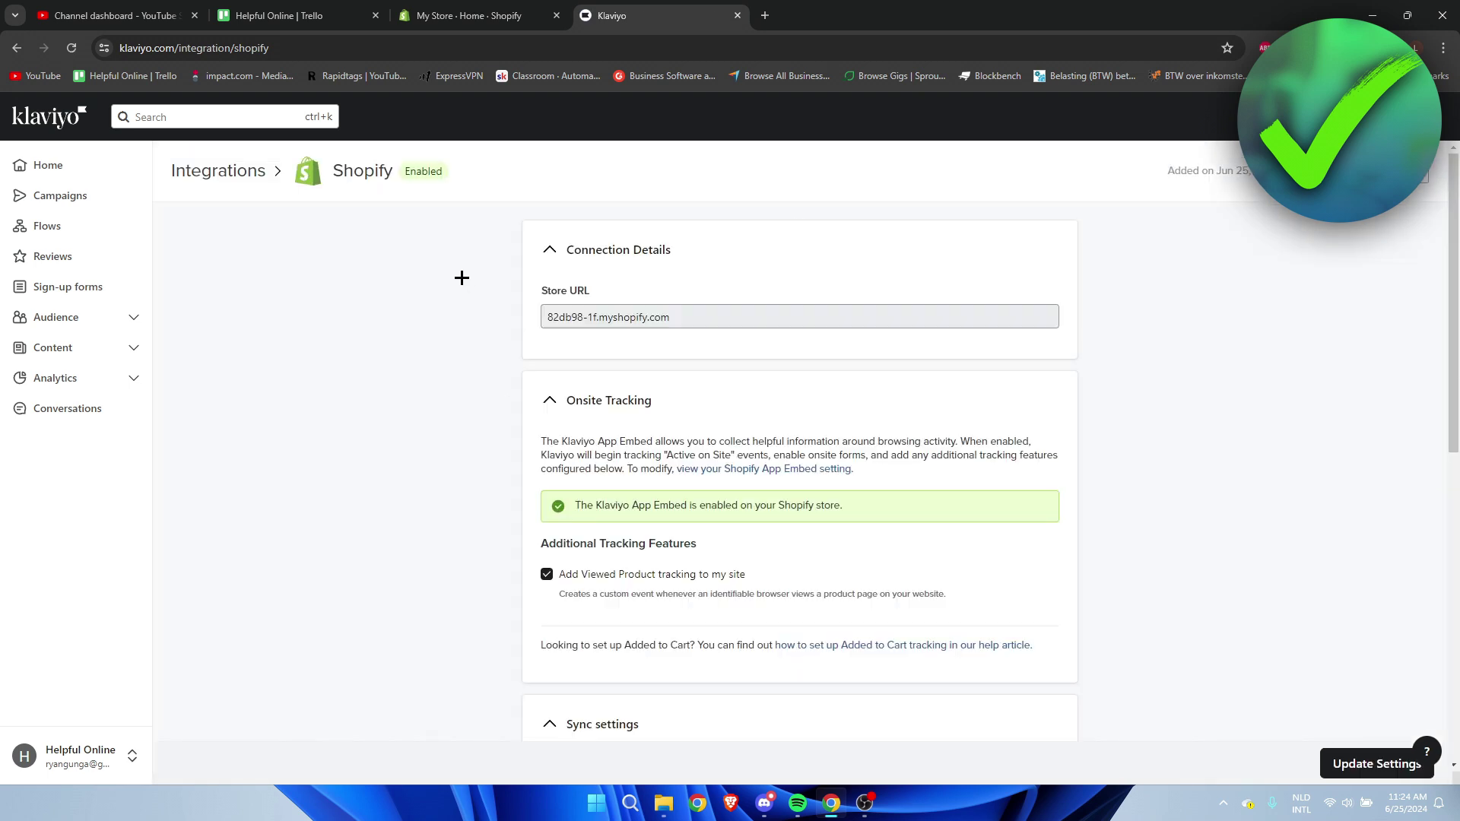
{"action": "left_click_drag", "start_coordinate": [420, 180], "coordinate": [472, 163]}
{"action": "left_click", "coordinate": [476, 169]}
{"action": "left_click_drag", "start_coordinate": [592, 506], "coordinate": [964, 505]}
{"action": "left_click", "coordinate": [964, 505]}
Review the Shopify sync settings, including syncing data to Shopify.
{"action": "scroll", "coordinate": [968, 501], "scroll_direction": "down", "scroll_amount": 6}
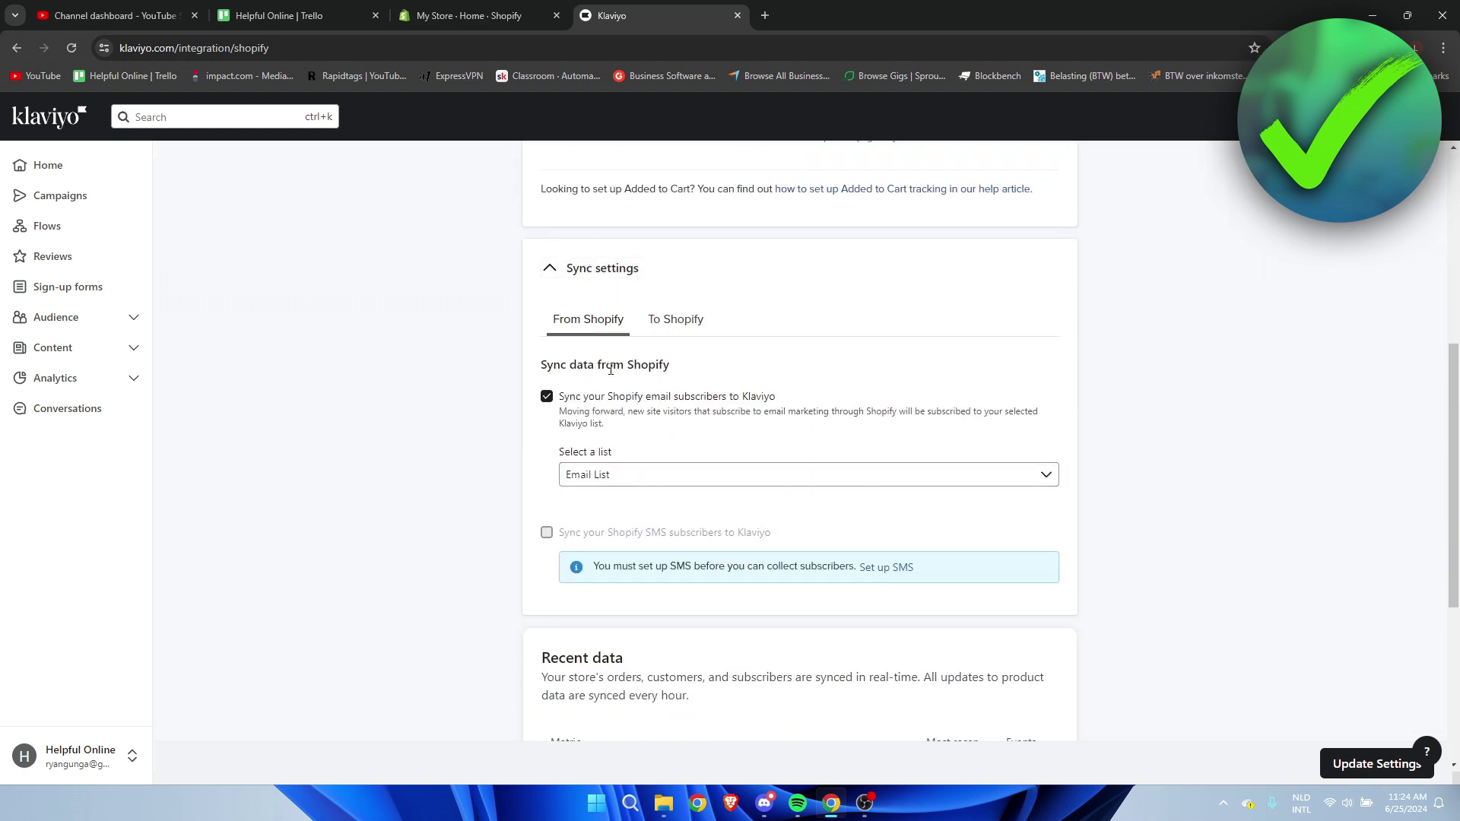
{"action": "left_click", "coordinate": [687, 322]}
{"action": "scroll", "coordinate": [514, 441], "scroll_direction": "down", "scroll_amount": 3}
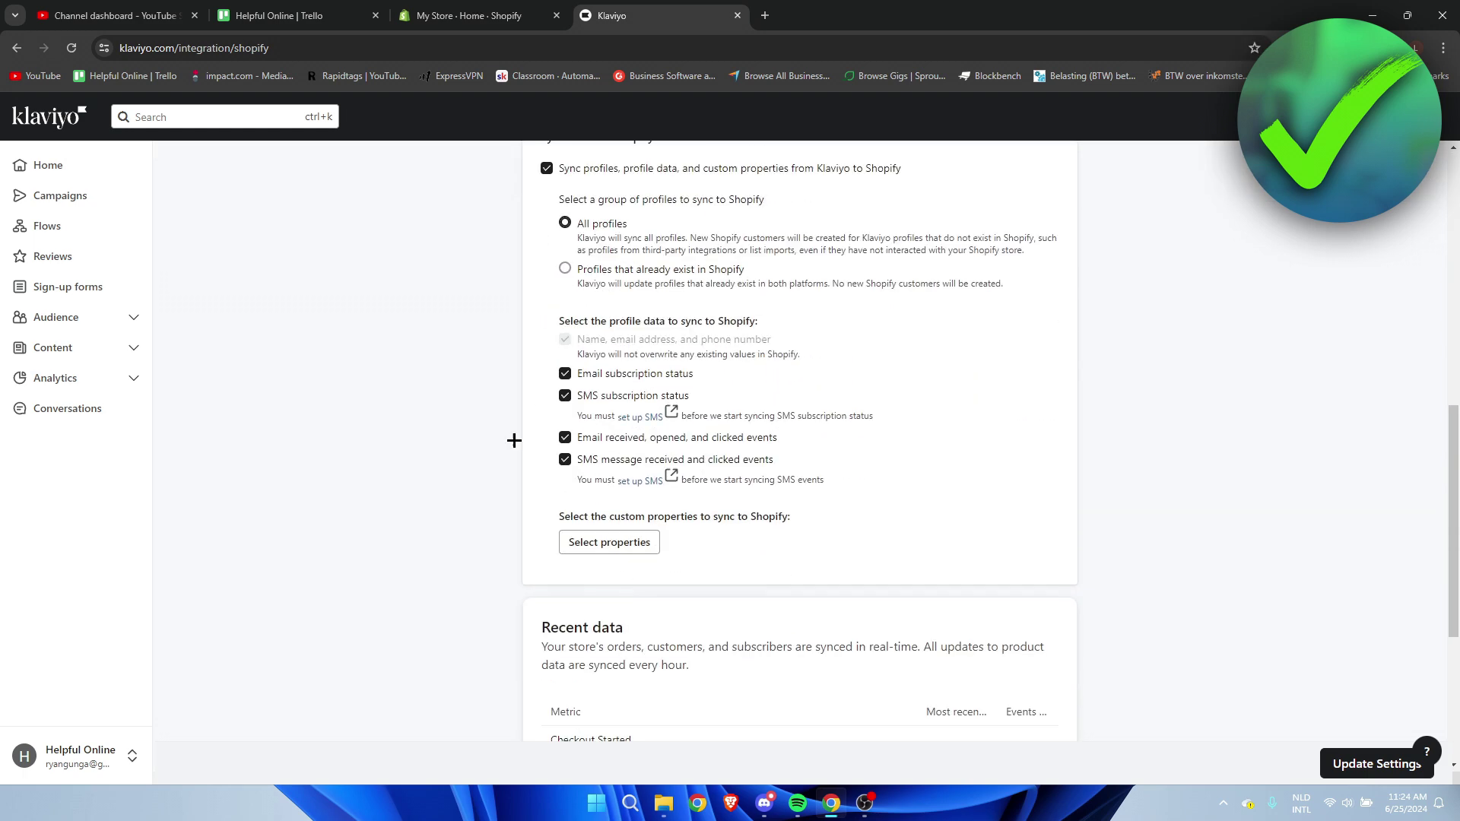
{"action": "scroll", "coordinate": [659, 689], "scroll_direction": "down", "scroll_amount": 4}
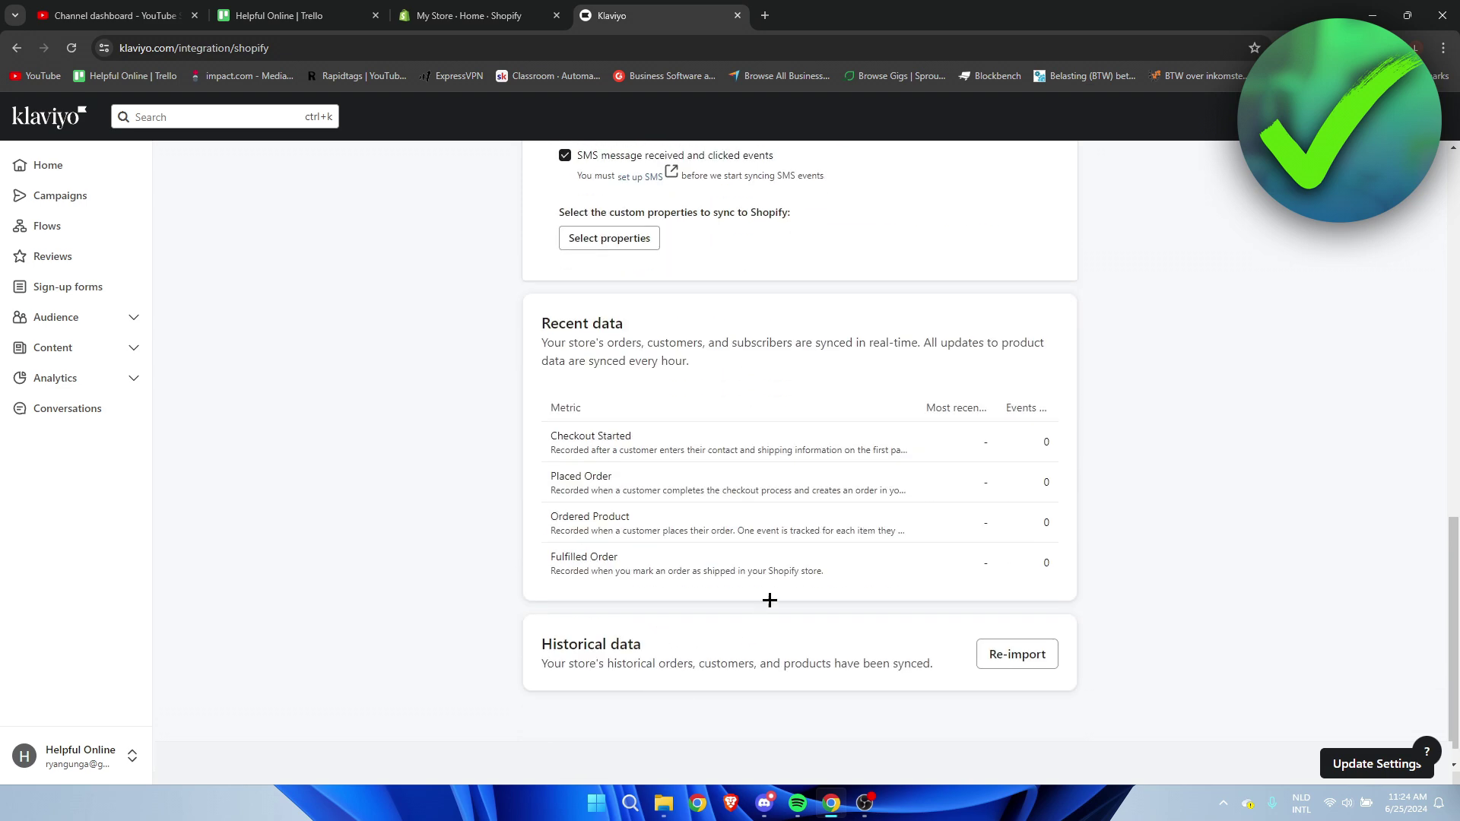
{"action": "scroll", "coordinate": [609, 424], "scroll_direction": "up", "scroll_amount": 10}
{"action": "scroll", "coordinate": [607, 411], "scroll_direction": "up", "scroll_amount": 2}
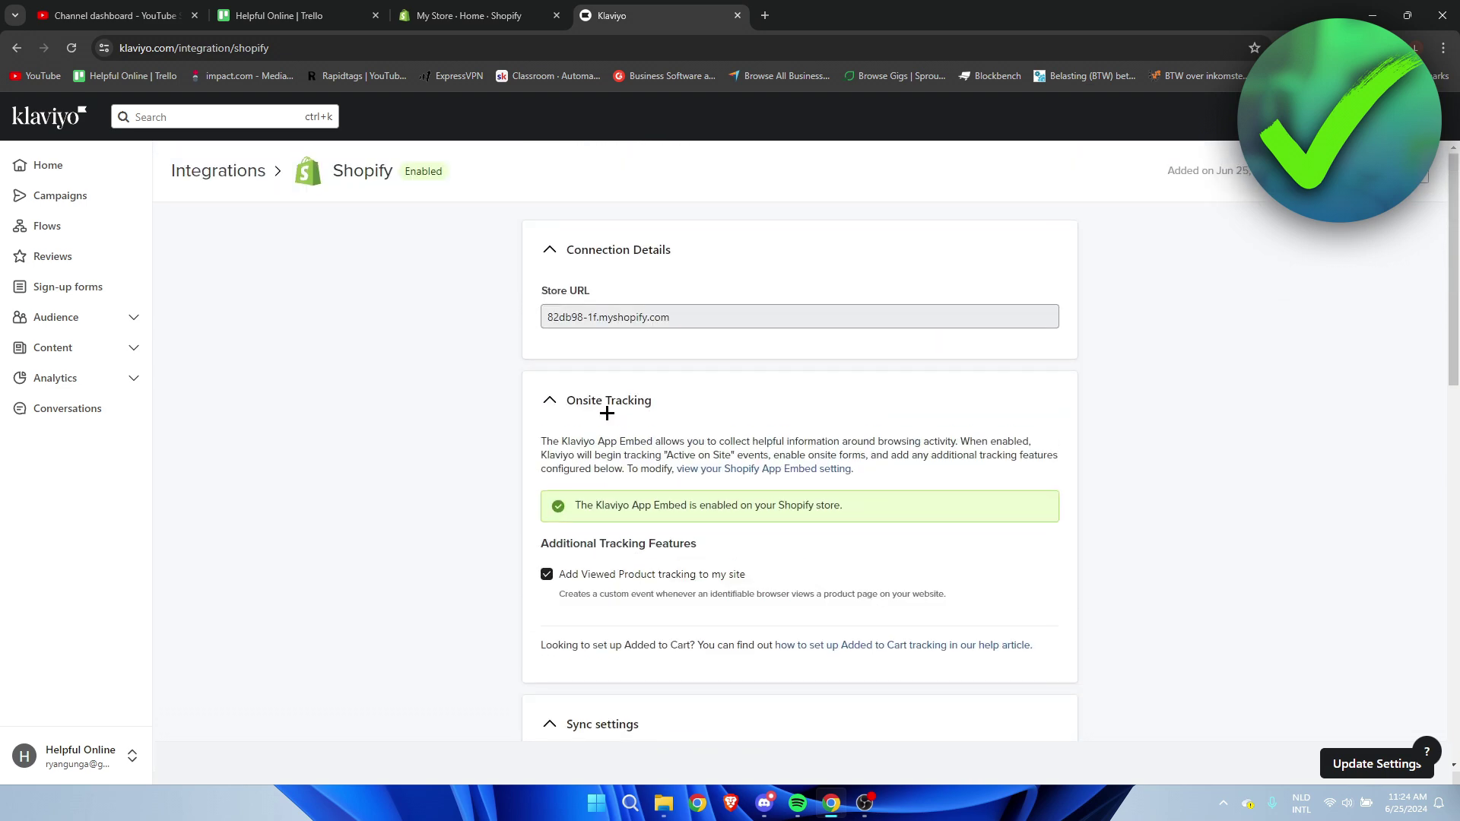
{"action": "key", "text": "ctrl+shift+Tab"}
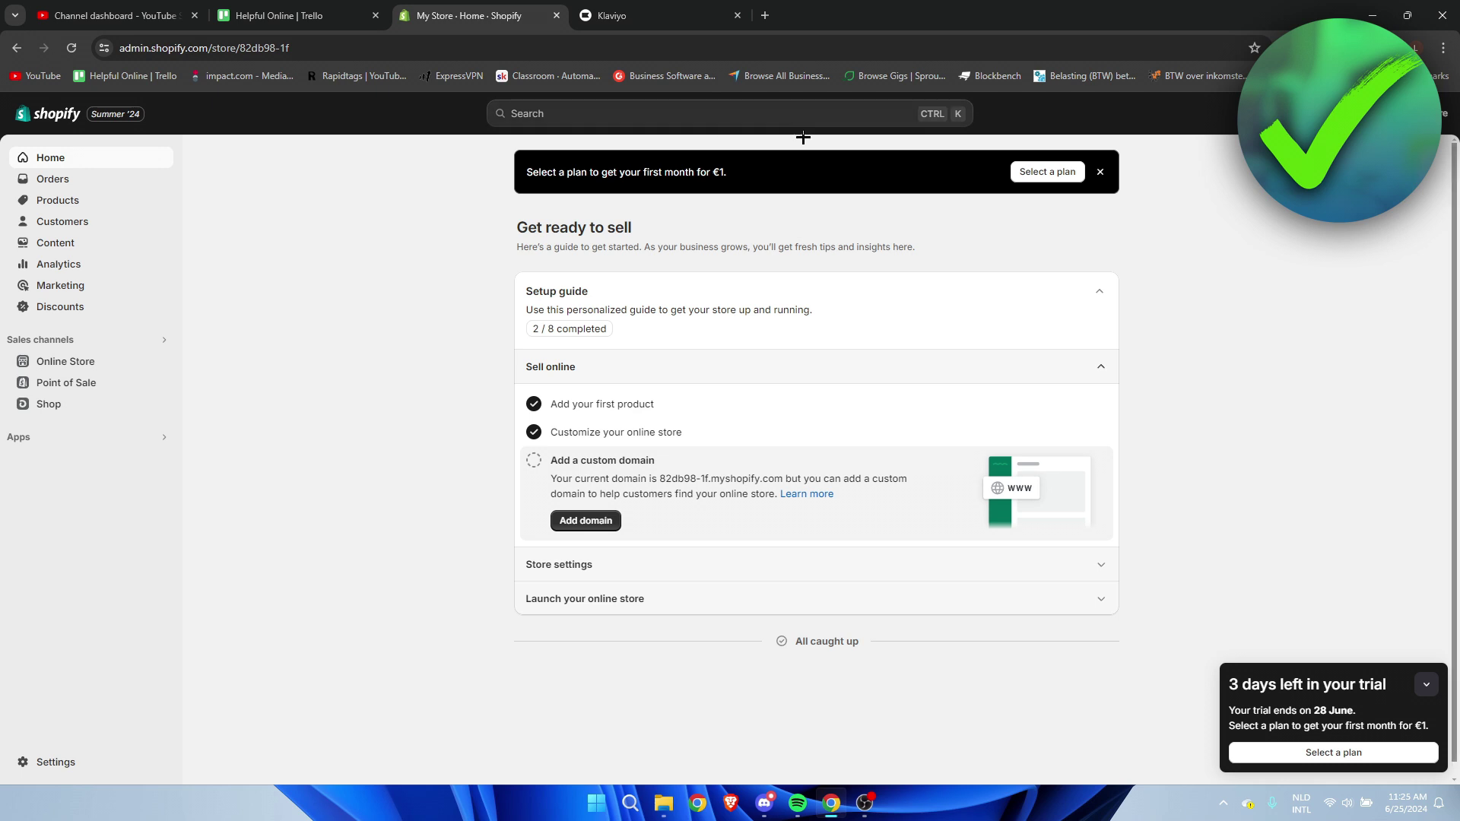
Launch the Klaviyo app from Shopify's Apps, then close the duplicate Klaviyo tab.
{"action": "left_click", "coordinate": [165, 436]}
{"action": "left_click", "coordinate": [588, 172]}
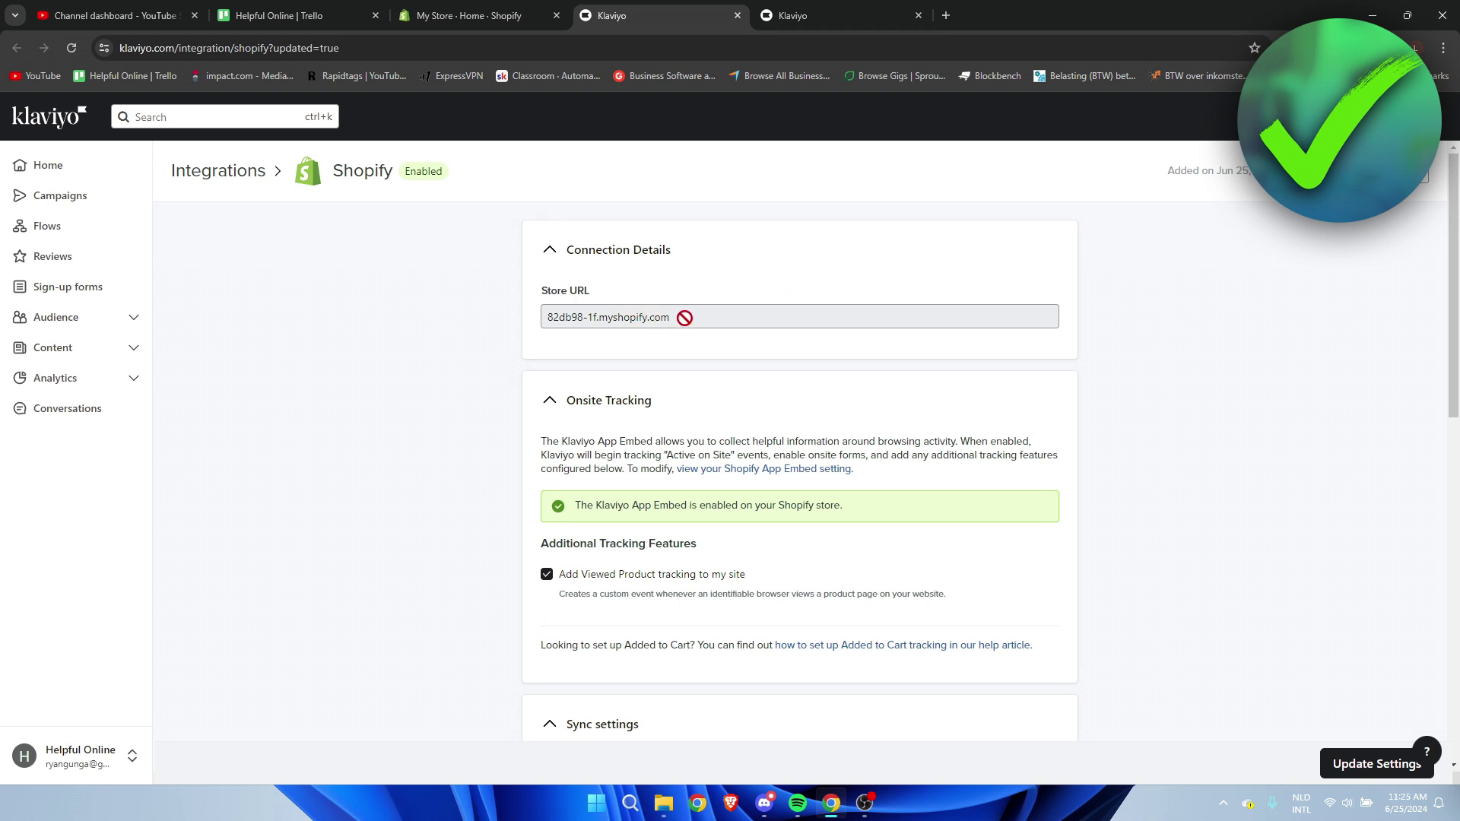
{"action": "left_click", "coordinate": [472, 15]}
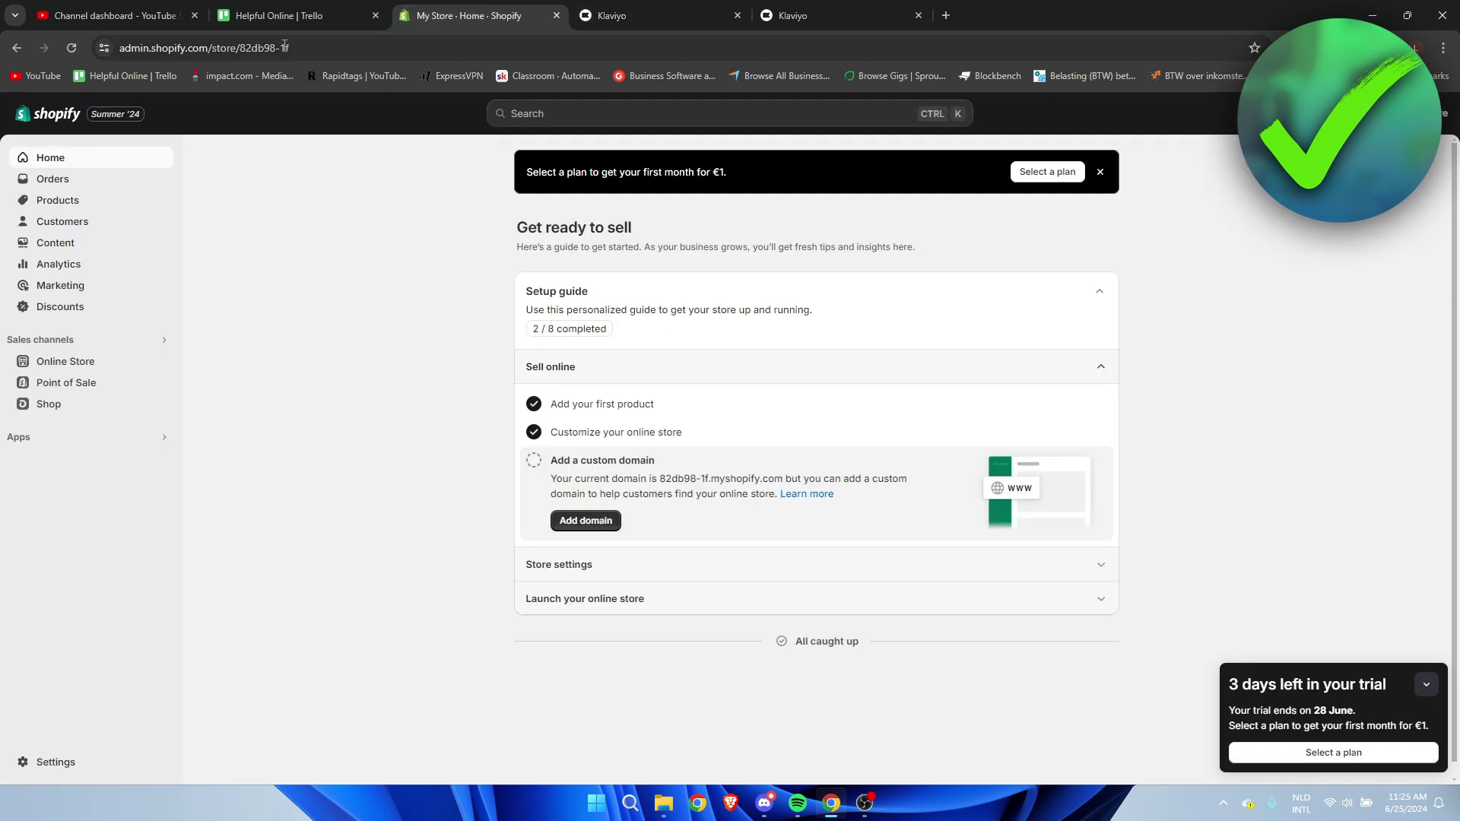
{"action": "left_click", "coordinate": [608, 6]}
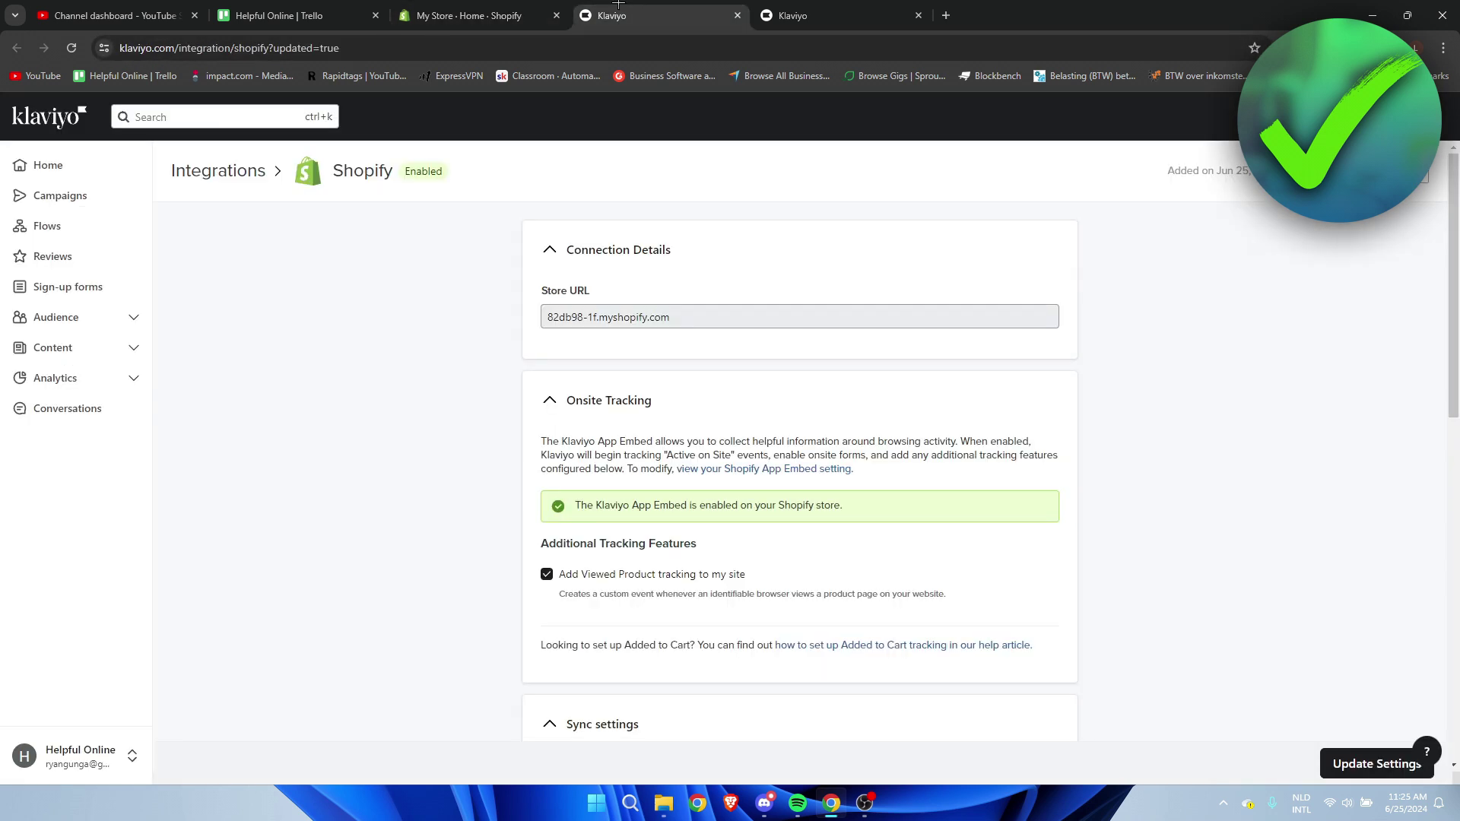
{"action": "left_click", "coordinate": [738, 15]}
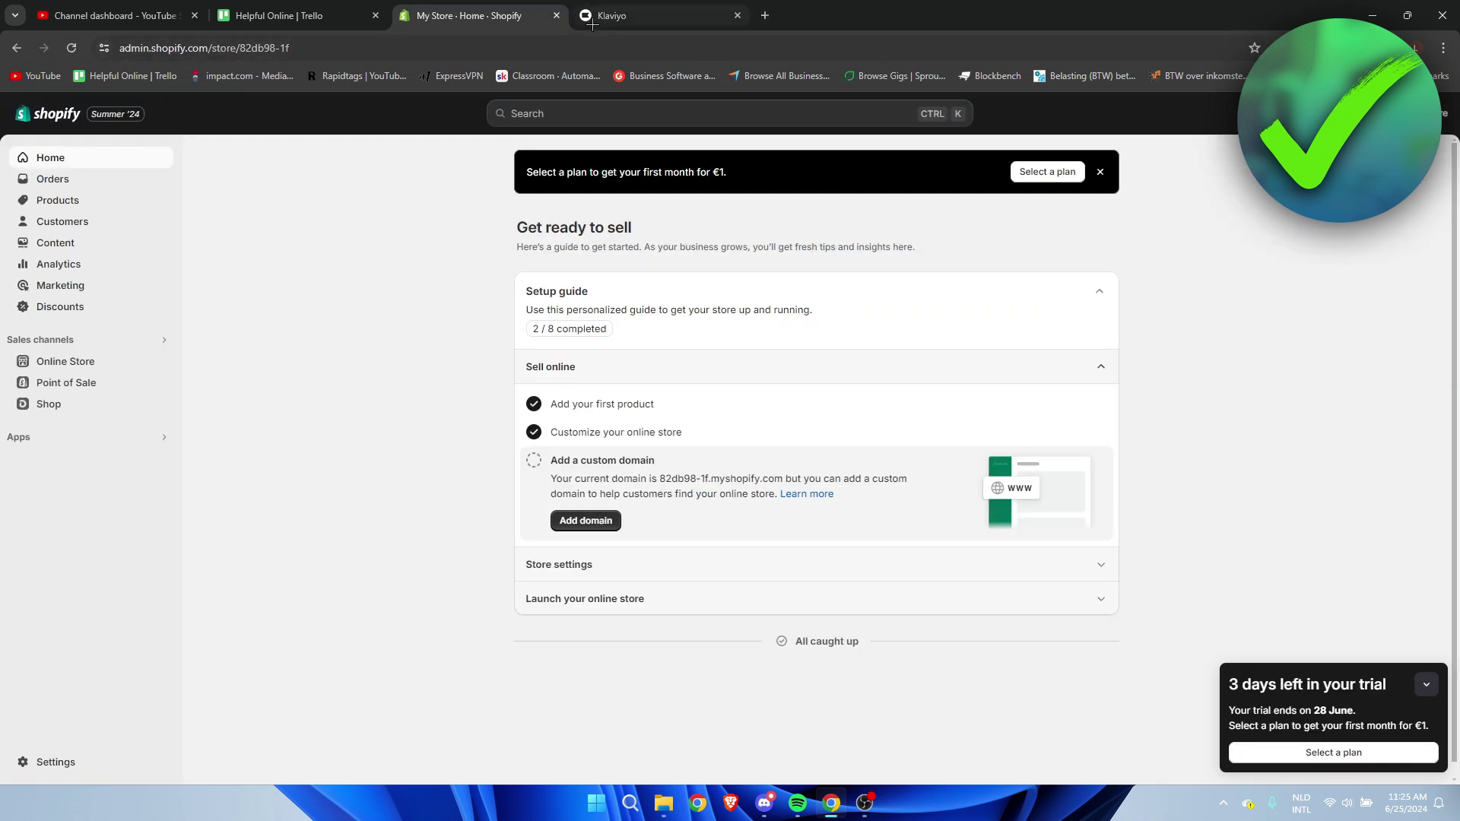
{"action": "left_click", "coordinate": [611, 12]}
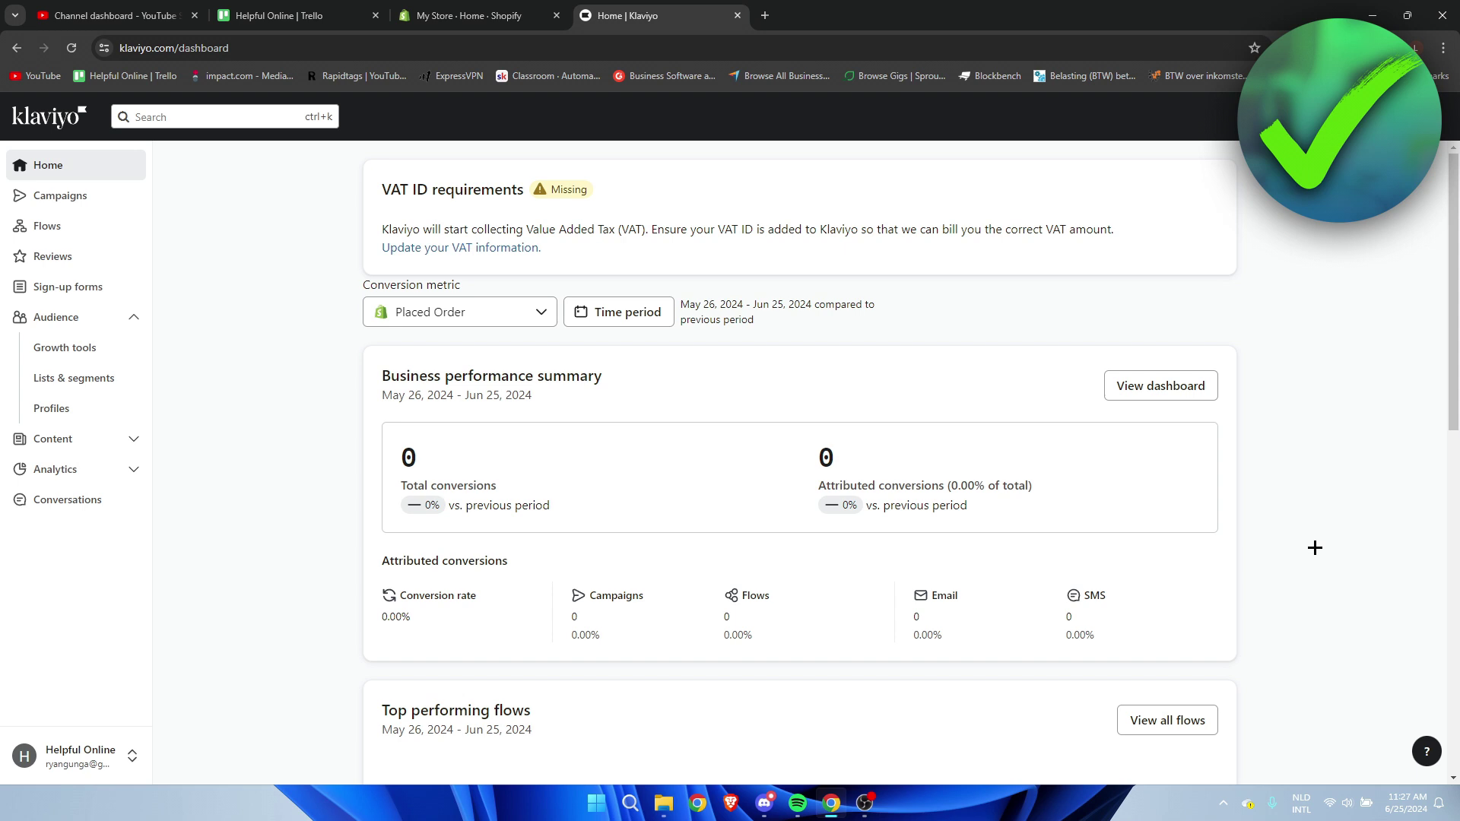